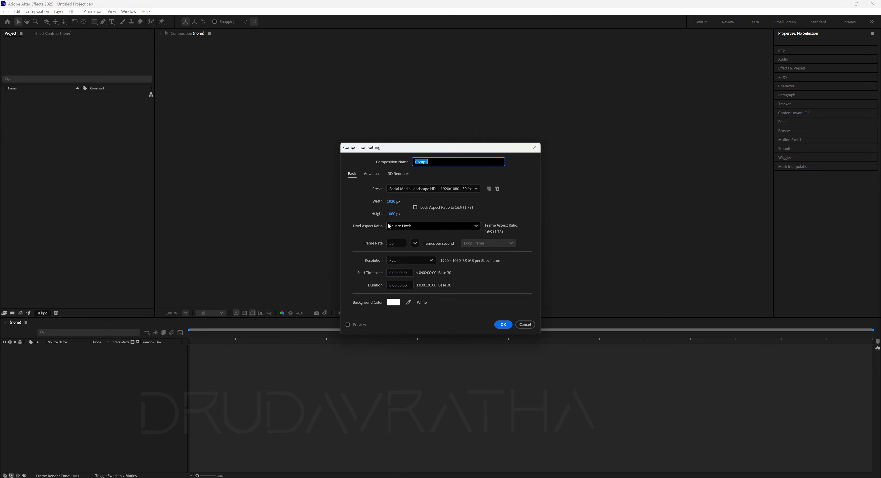
# - Create a 1920 x 1080 composition at 24 frames per second with a duration of 10 seconds
pyautogui.click(413, 246)
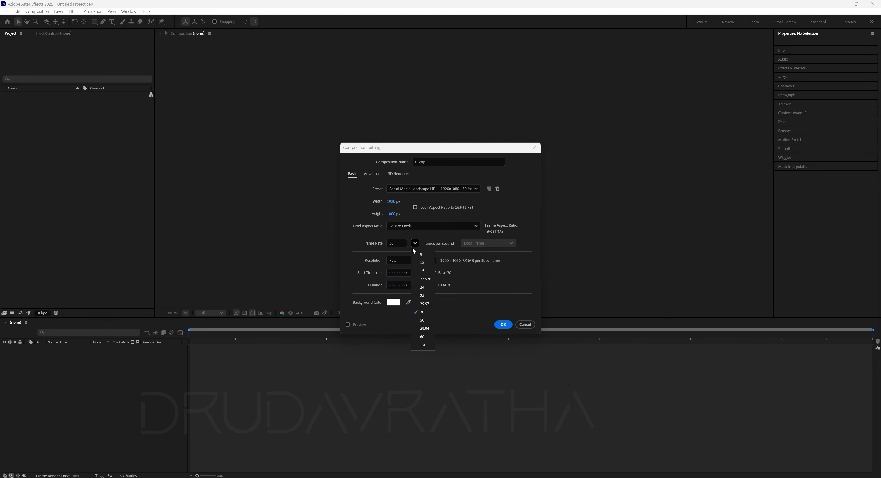
pyautogui.click(423, 289)
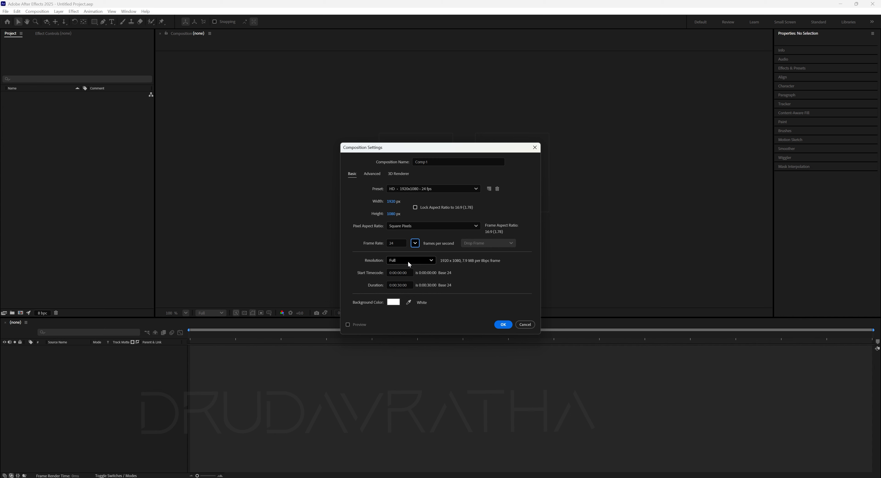
pyautogui.click(399, 285)
pyautogui.doubleClick(398, 285)
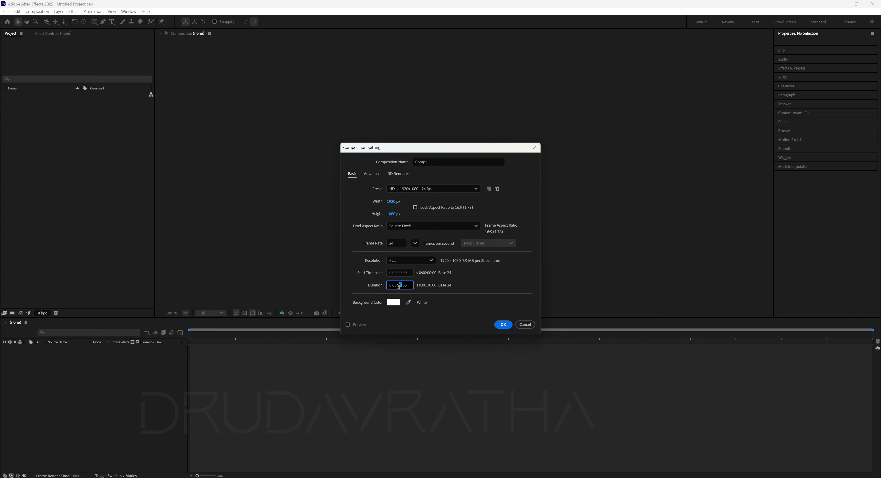
pyautogui.write('10')
pyautogui.click(486, 289)
pyautogui.click(504, 325)
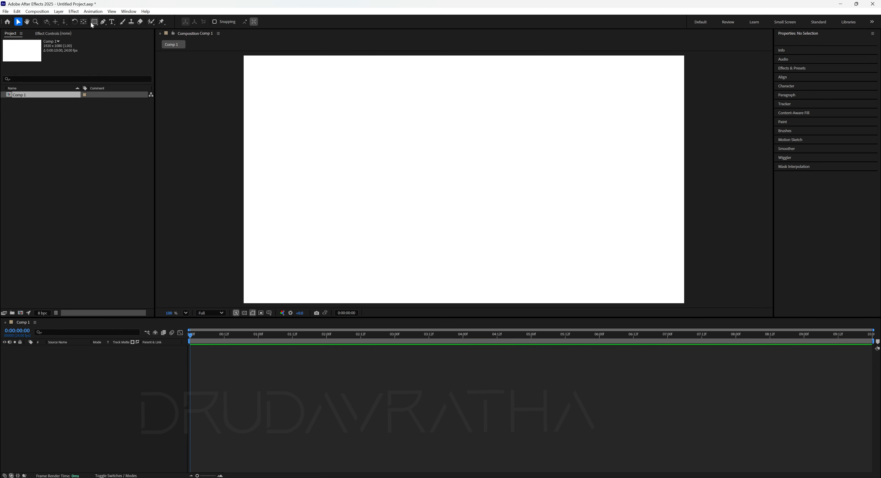
# - Draw a filled red rectangle about 508 x 272 px slightly up and left of the composition's centre
pyautogui.moveTo(92, 26)
pyautogui.mouseDown()
pyautogui.moveTo(120, 37)
pyautogui.moveTo(125, 26)
pyautogui.mouseUp()
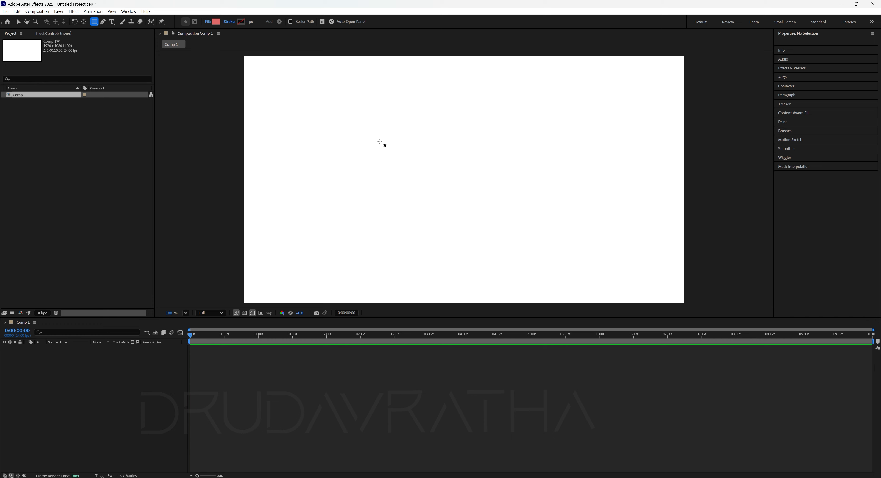
pyautogui.moveTo(380, 142); pyautogui.dragTo(497, 204)
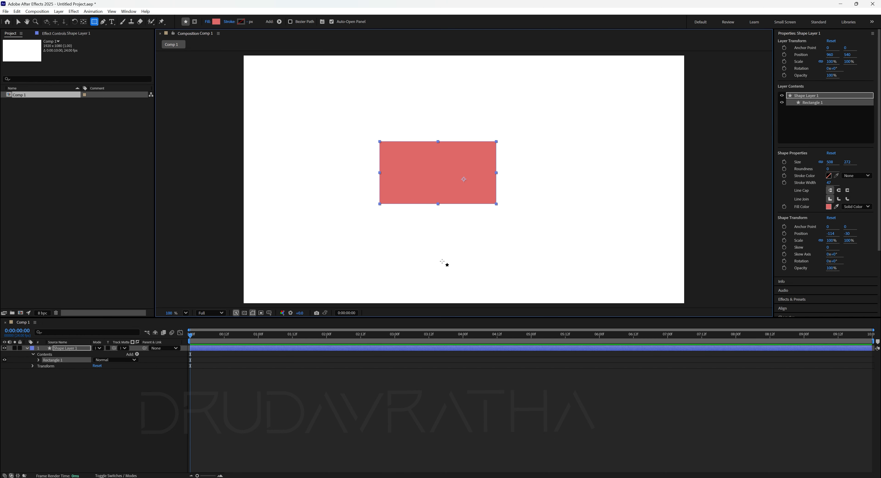
pyautogui.click(18, 22)
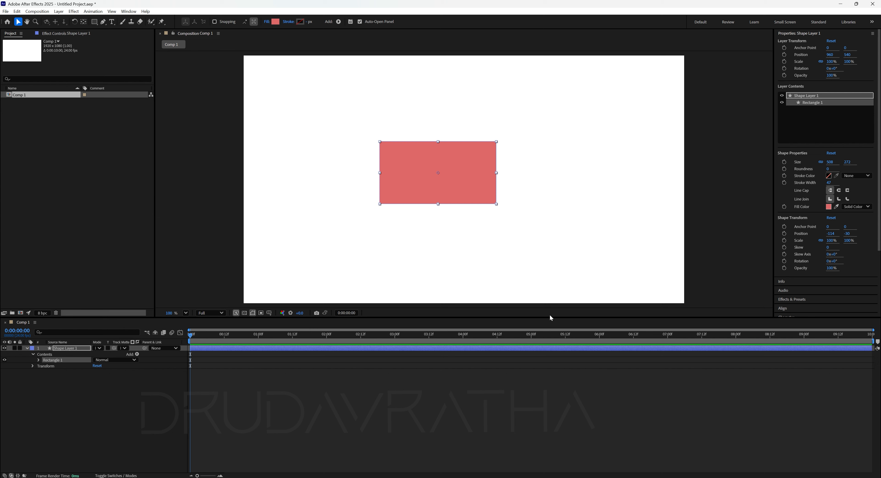
# - Collapse the rectangle's shape layer and rename it rect 1
pyautogui.click(74, 348)
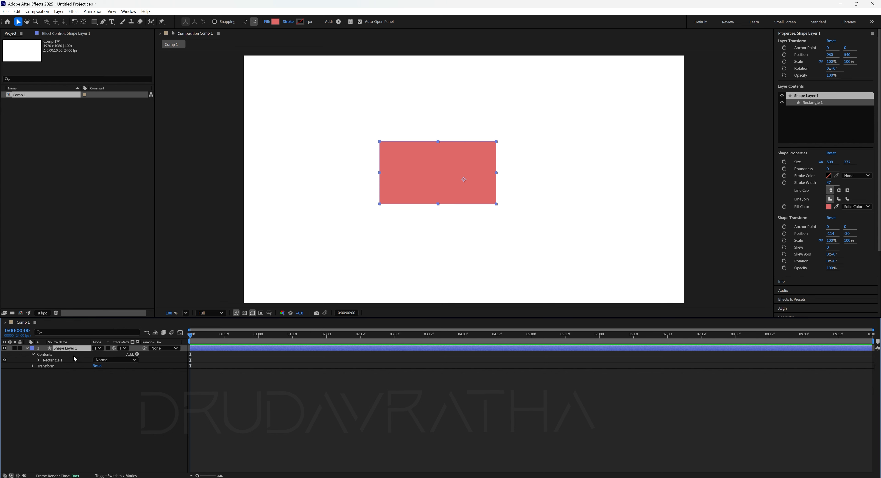
pyautogui.click(26, 349)
pyautogui.click(62, 355)
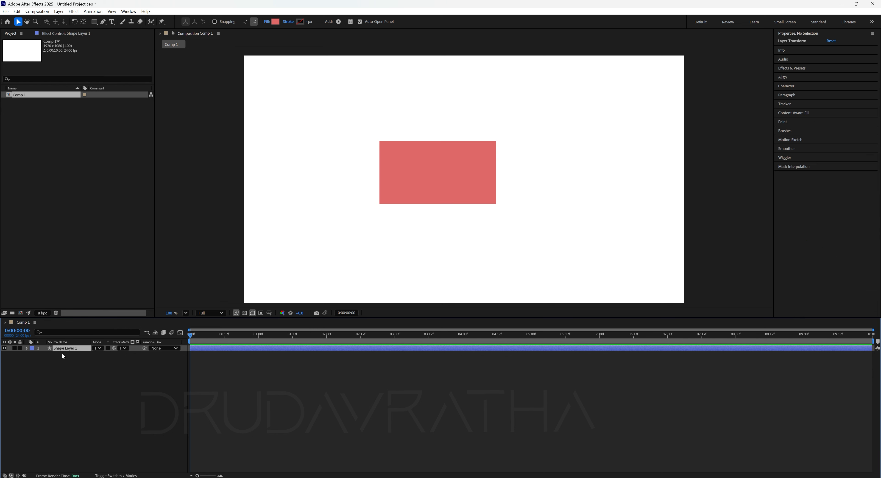
pyautogui.click(79, 349)
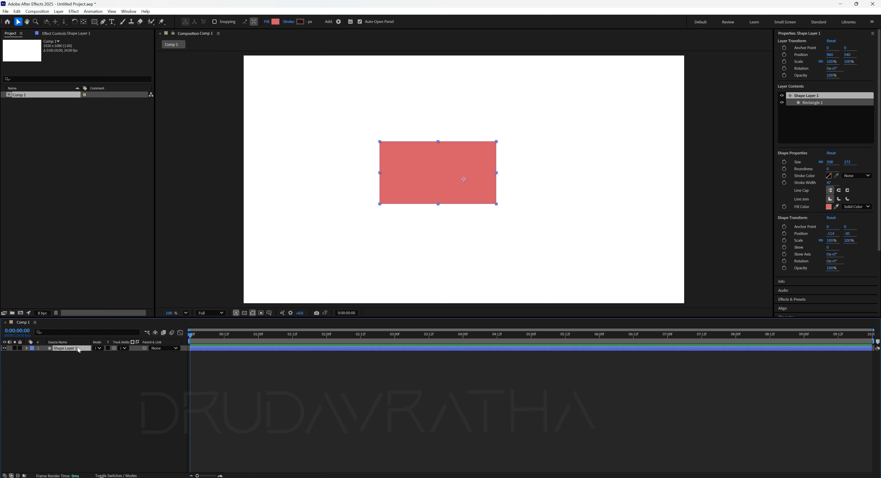
pyautogui.press('Return')
pyautogui.write('rect 1')
pyautogui.press('Return')
pyautogui.click(69, 355)
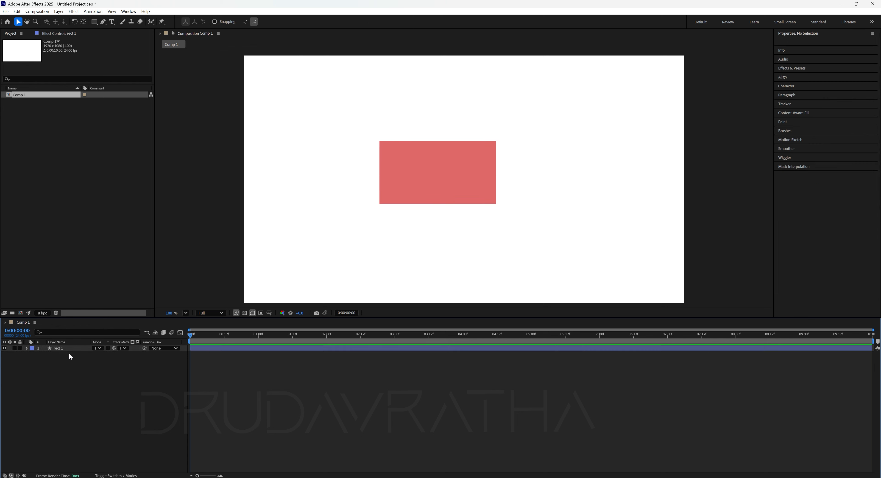
# - Move the rectangle slightly to the right, to a layer position of about 1035, 531
pyautogui.click(72, 350)
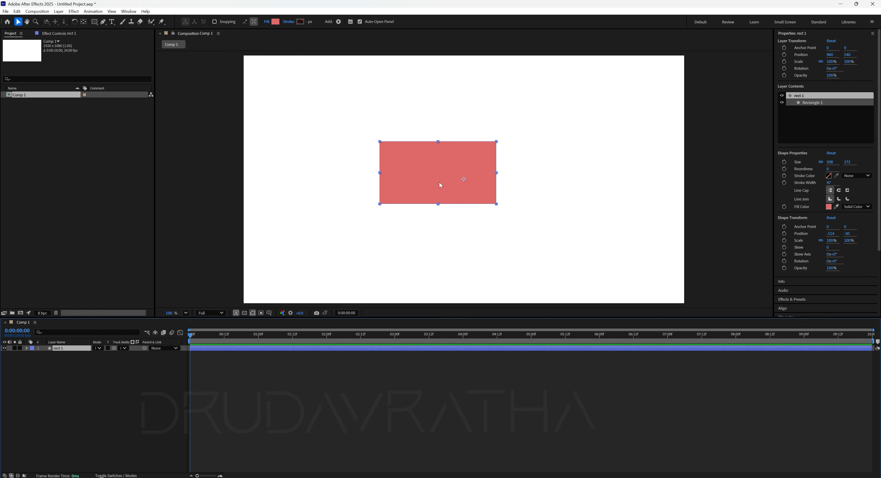
pyautogui.moveTo(446, 187)
pyautogui.mouseDown()
pyautogui.moveTo(482, 195)
pyautogui.moveTo(463, 213)
pyautogui.moveTo(454, 201)
pyautogui.moveTo(539, 221)
pyautogui.moveTo(510, 278)
pyautogui.moveTo(455, 204)
pyautogui.moveTo(511, 163)
pyautogui.moveTo(463, 183)
pyautogui.mouseUp()
pyautogui.click(266, 470)
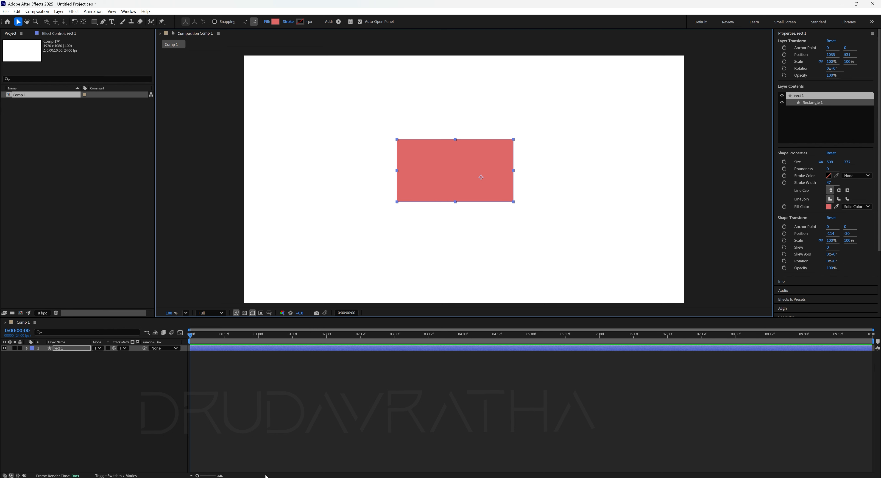
# - Examine the rect 1 layer's Transform properties: Anchor Point, Position, Scale, Rotation and Opacity
pyautogui.click(46, 350)
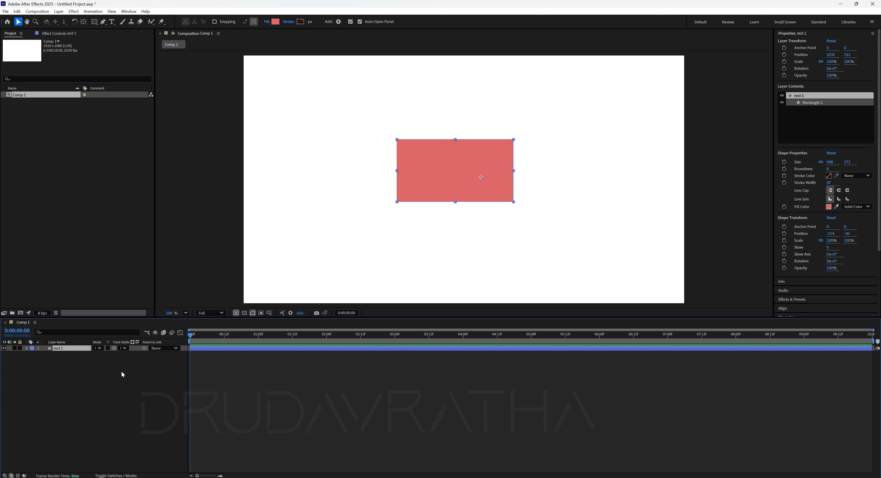
pyautogui.click(27, 349)
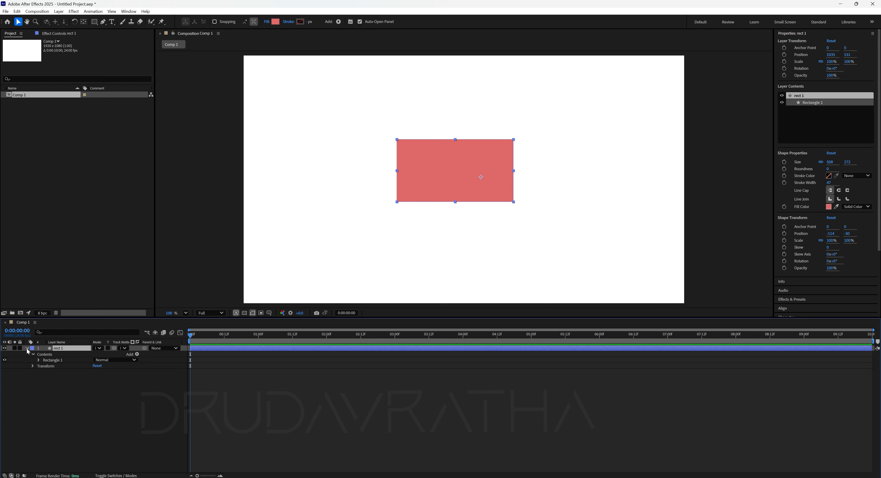
pyautogui.click(34, 366)
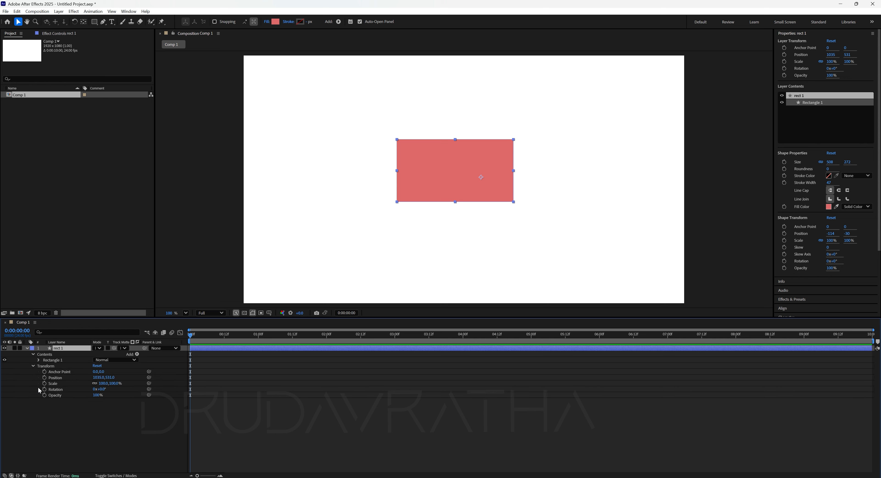
pyautogui.click(58, 373)
pyautogui.click(57, 378)
pyautogui.click(57, 384)
pyautogui.click(58, 391)
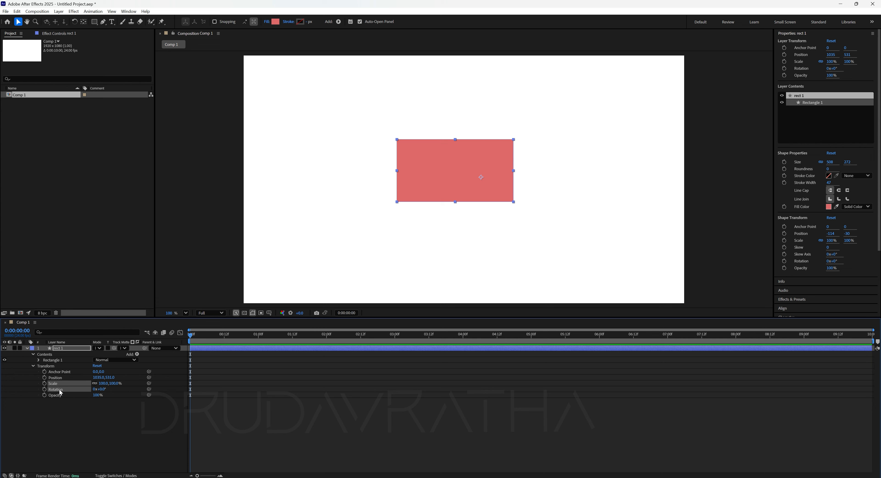
pyautogui.click(60, 396)
pyautogui.click(69, 417)
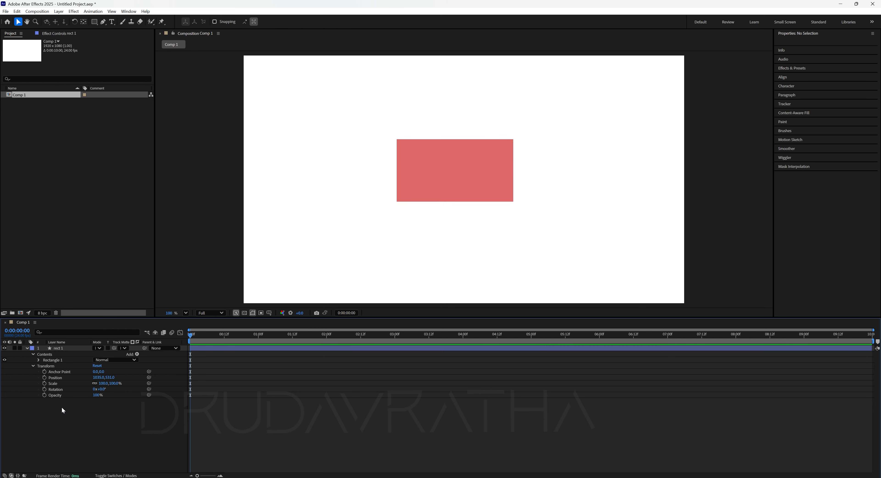
# - View rect 1's Position, Rotation, Opacity and Scale properties one at a time in the timeline
pyautogui.click(57, 378)
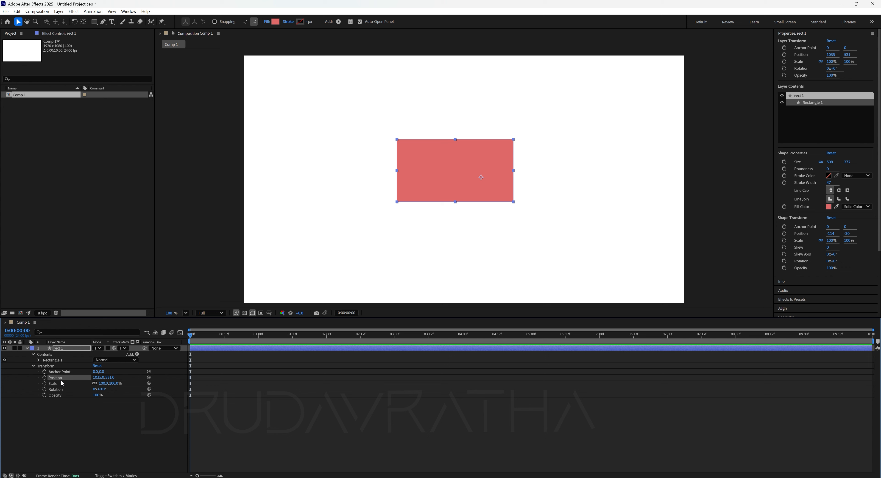
pyautogui.click(71, 349)
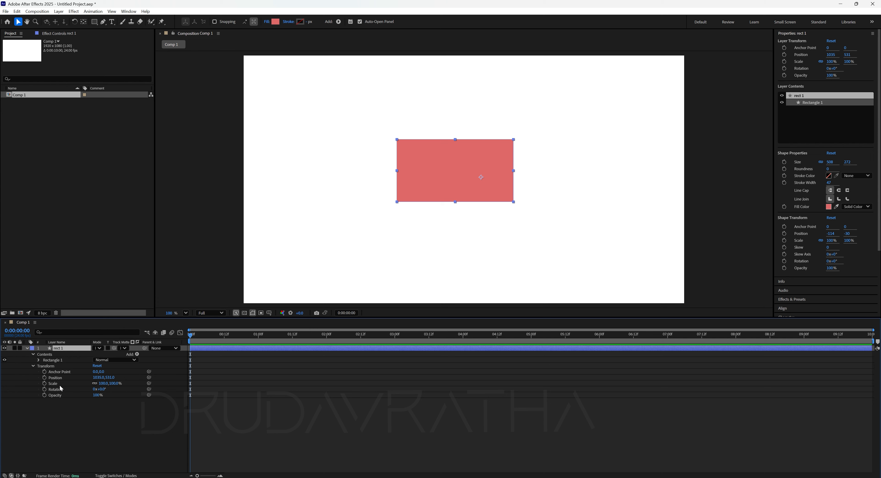
pyautogui.press('p')
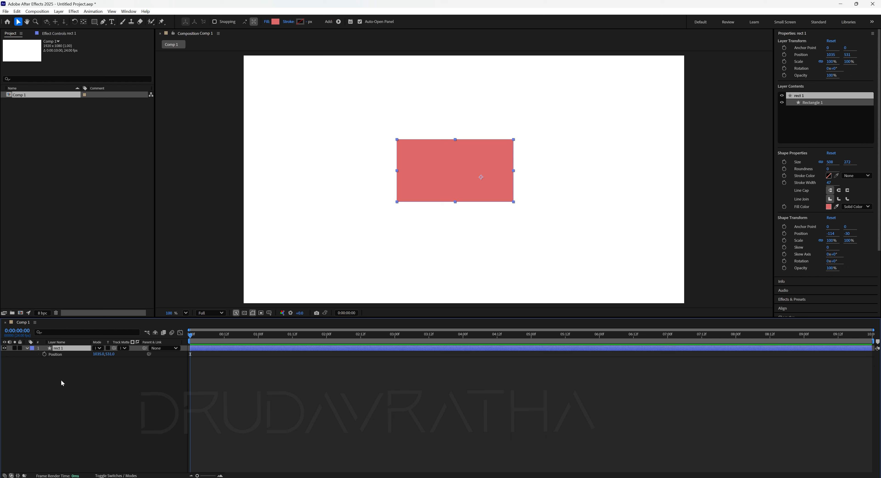
pyautogui.press('r')
pyautogui.press('t')
pyautogui.press('s')
# - Show only rect 1's Position property and turn on its animation with a keyframe at 0 seconds
pyautogui.press('p')
pyautogui.click(45, 355)
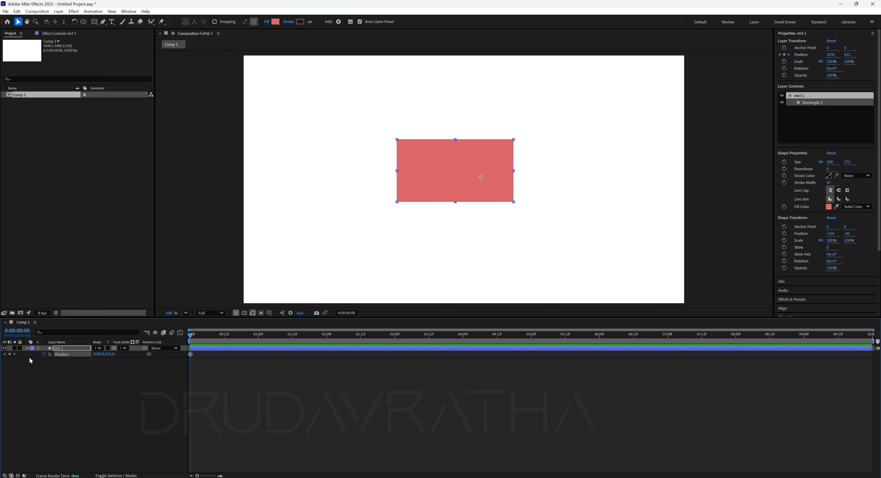
pyautogui.moveTo(200, 352); pyautogui.dragTo(165, 375)
pyautogui.moveTo(197, 476)
pyautogui.mouseDown()
pyautogui.moveTo(215, 476)
pyautogui.moveTo(191, 474)
pyautogui.mouseUp()
pyautogui.moveTo(195, 353); pyautogui.dragTo(174, 368)
pyautogui.click(39, 368)
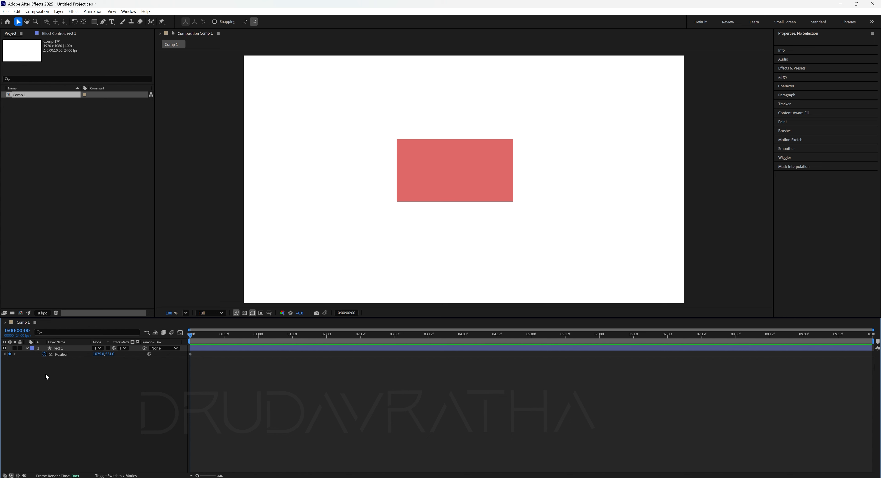
# - Move the rectangle near the composition's left edge, to about 394, 539, for the Position keyframe at 0 seconds
pyautogui.click(67, 348)
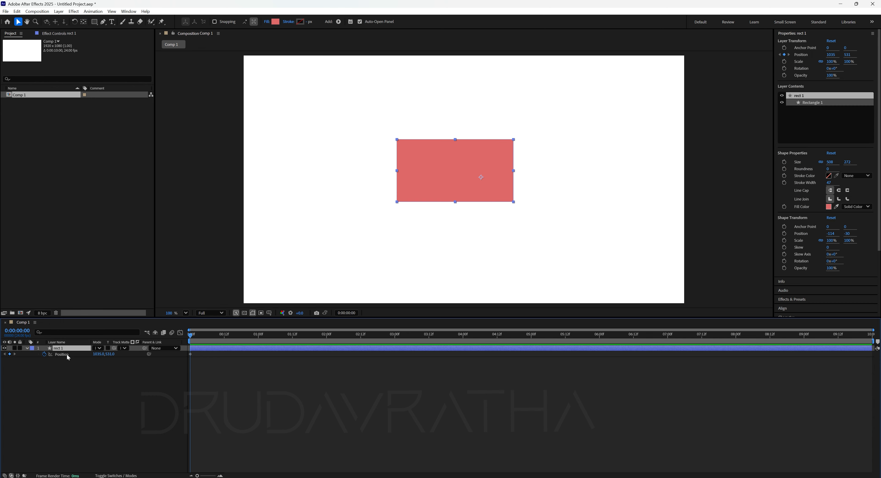
pyautogui.moveTo(453, 188); pyautogui.dragTo(307, 191)
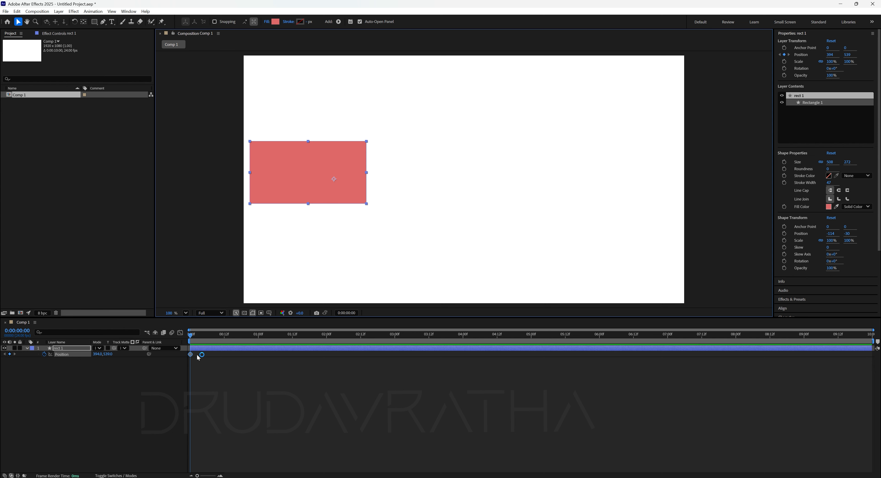
pyautogui.moveTo(197, 356); pyautogui.dragTo(190, 341)
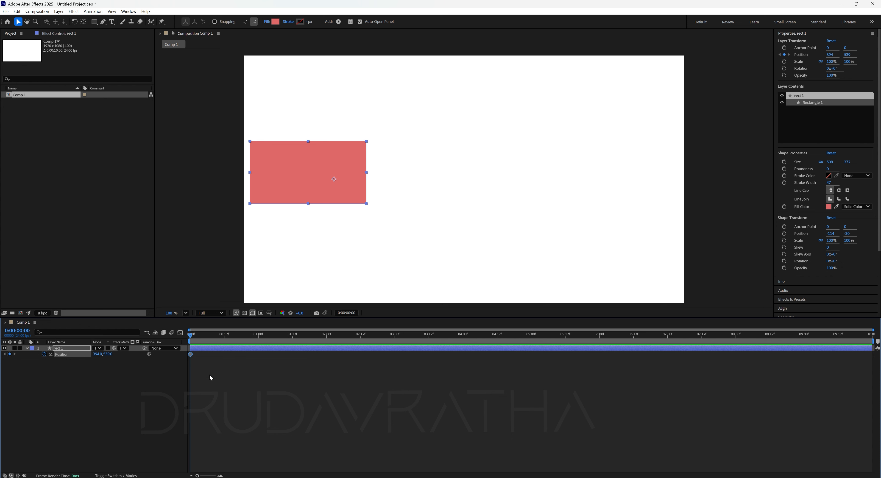
# - At 1 second, move the rectangle horizontally near the composition's right edge, to about 1686, 539, adding a second Position keyframe
pyautogui.moveTo(206, 336); pyautogui.dragTo(258, 339)
pyautogui.click(116, 355)
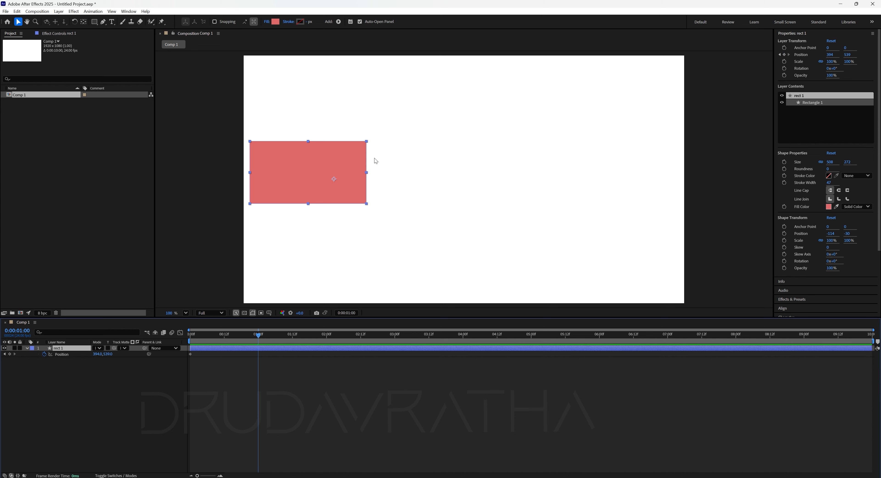
pyautogui.moveTo(285, 181); pyautogui.dragTo(580, 185)
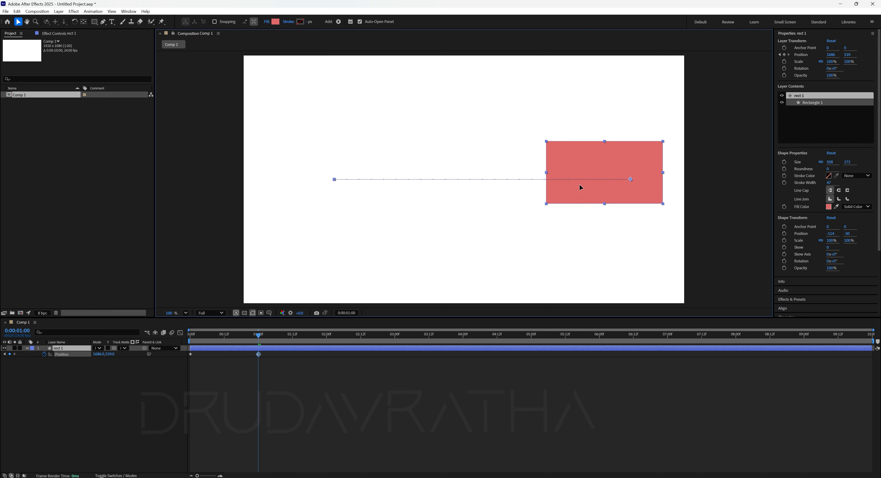
pyautogui.moveTo(580, 184); pyautogui.dragTo(580, 185)
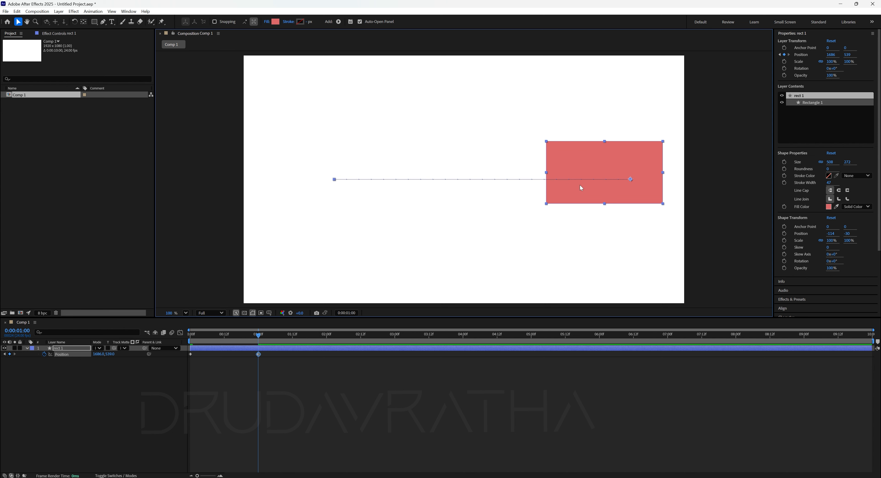
# - Preview the rectangle's movement from the start of the composition twice and return to the first frame
pyautogui.moveTo(246, 331); pyautogui.dragTo(177, 337)
pyautogui.click(324, 412)
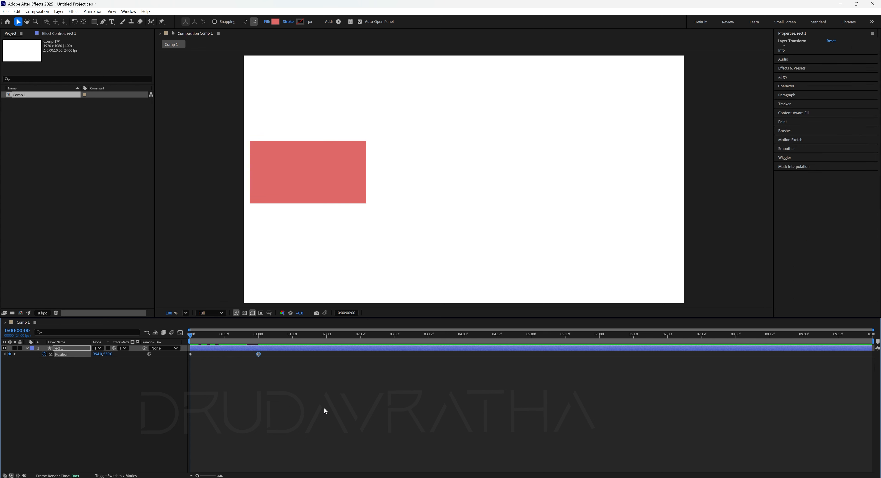
pyautogui.click(325, 409)
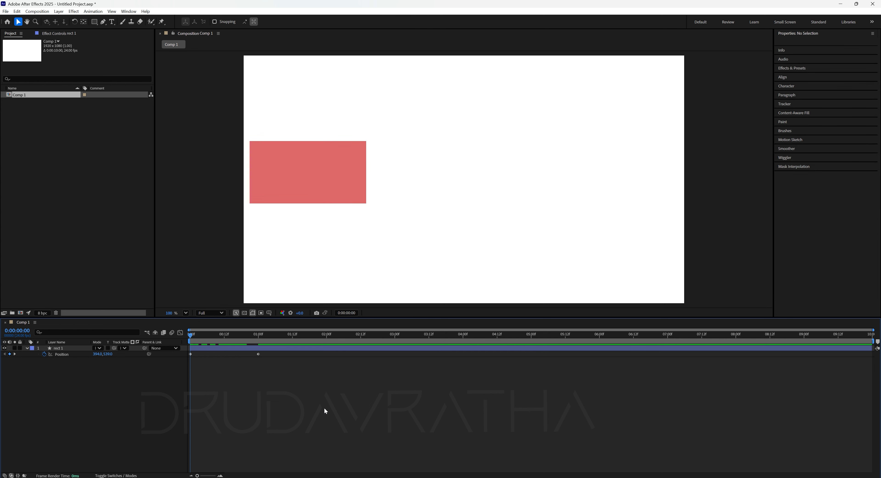
pyautogui.press('space')
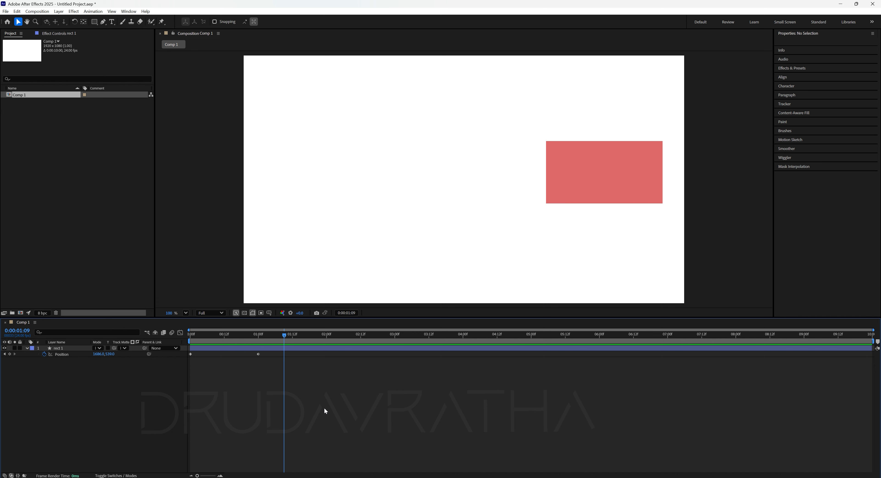
pyautogui.press('Home')
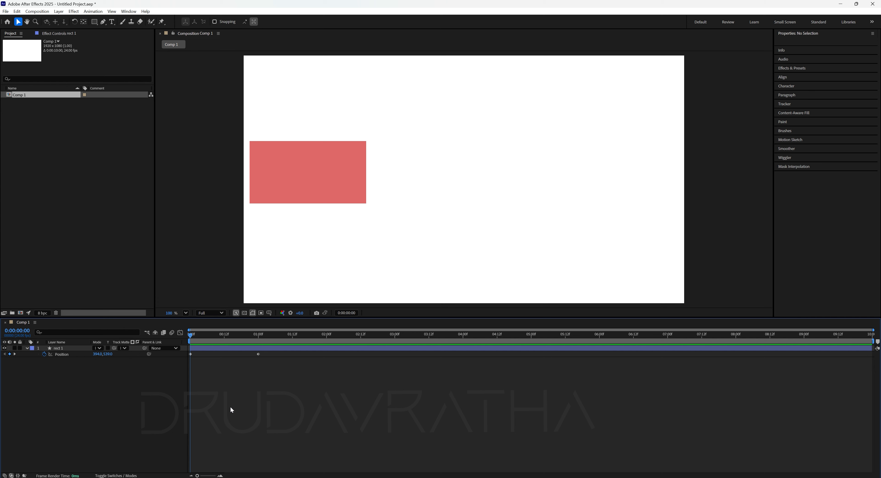
pyautogui.press('space')
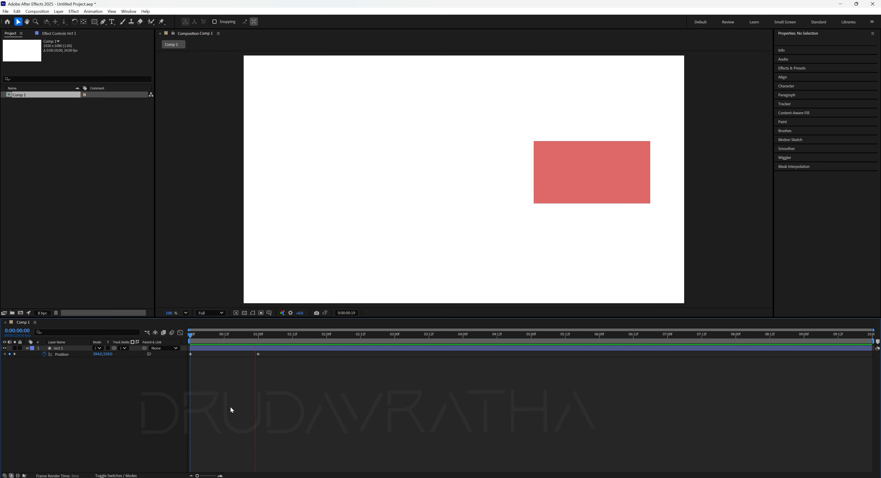
pyautogui.press('space')
pyautogui.press('Home')
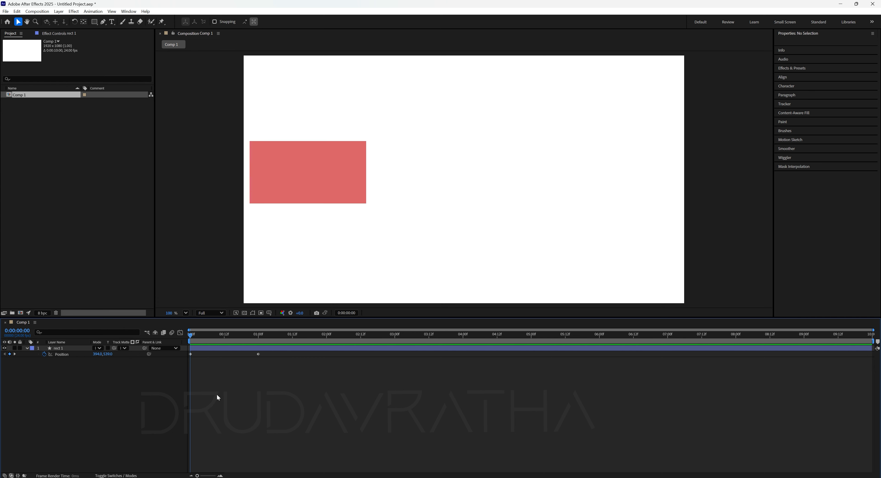
# - Play back the rectangle's movement once more, select rect 1 to view its motion path, and return to the first frame
pyautogui.press('space')
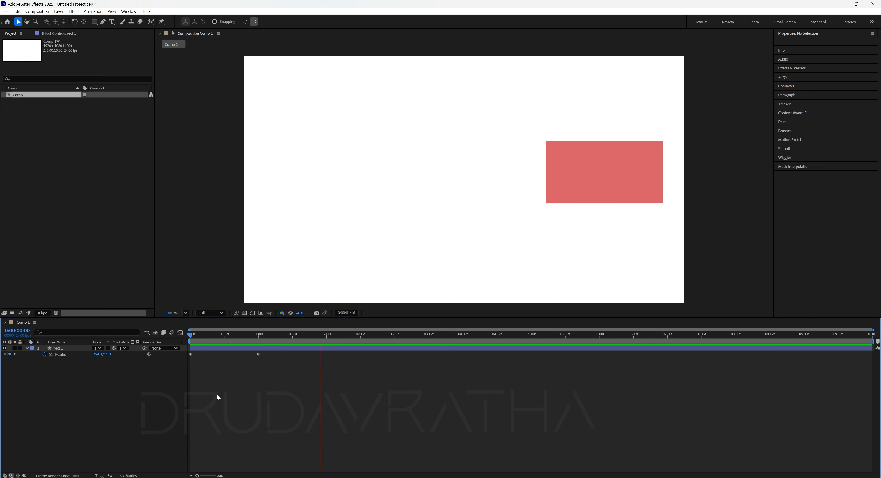
pyautogui.press('space')
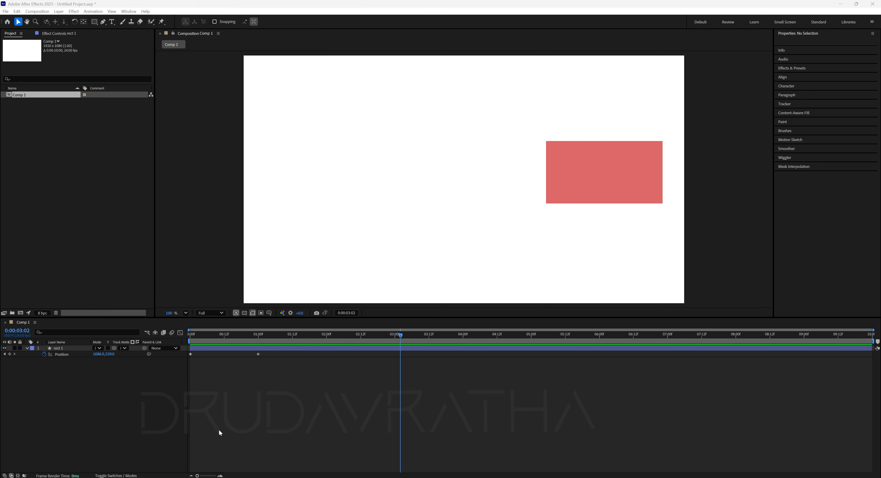
pyautogui.click(65, 348)
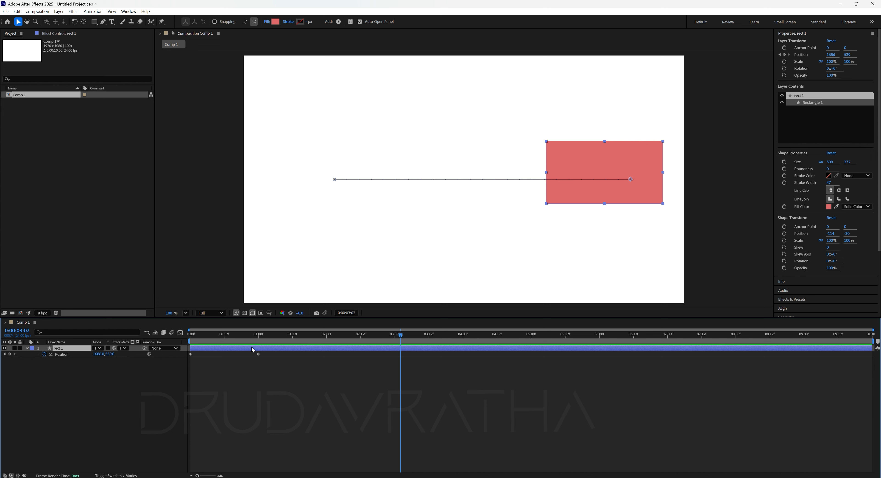
pyautogui.click(238, 337)
pyautogui.press('Home')
pyautogui.click(250, 405)
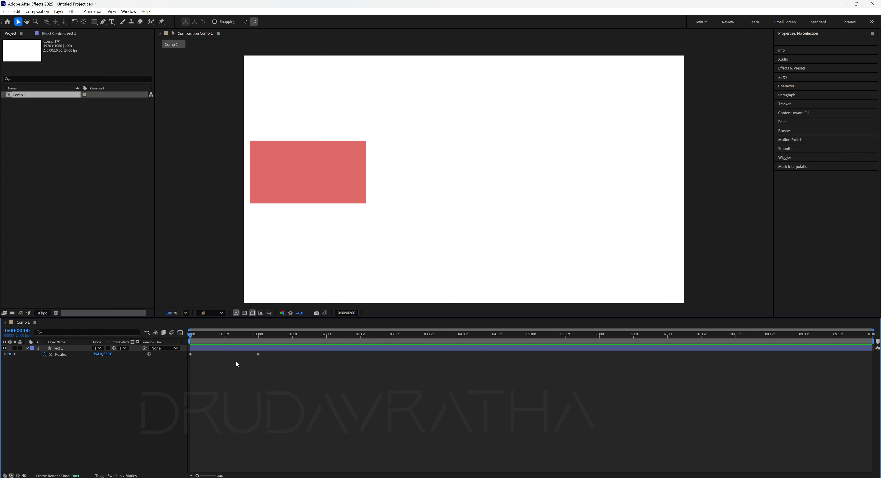
# - Remove rect 1's Position keyframes and centre its anchor point in the rectangle, at about -114, -30
pyautogui.click(75, 348)
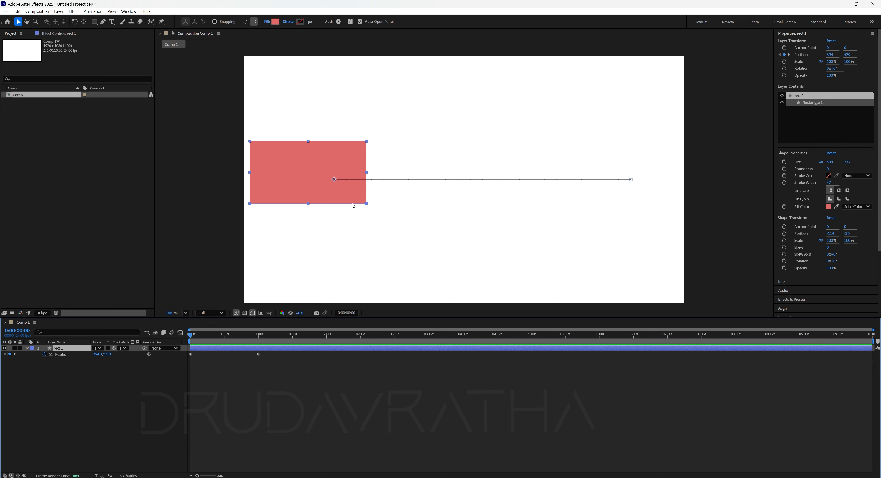
pyautogui.click(56, 347)
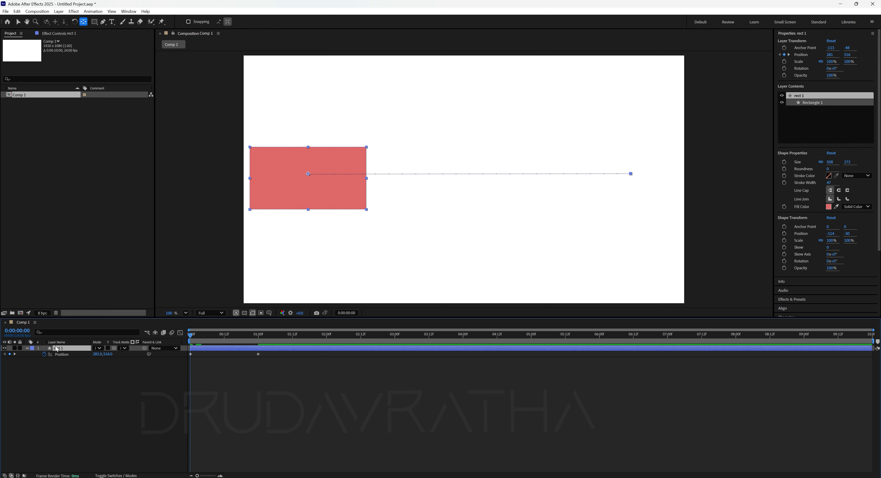
pyautogui.click(44, 354)
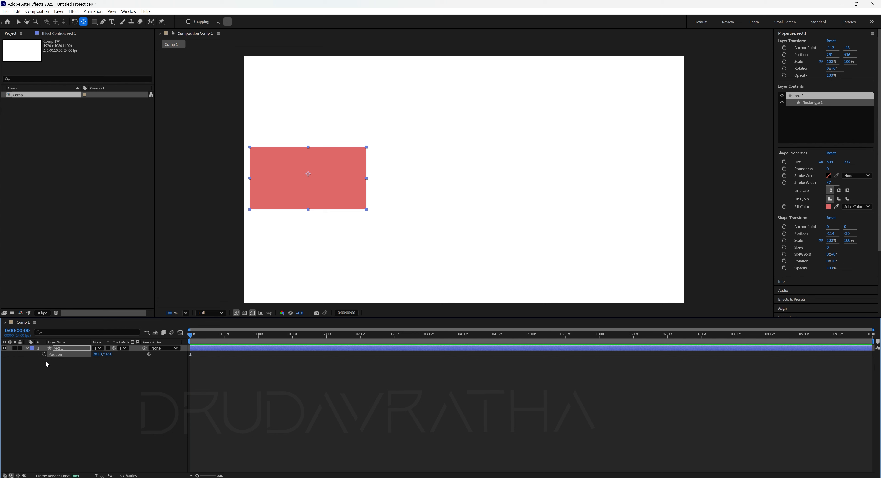
pyautogui.click(108, 363)
pyautogui.click(73, 349)
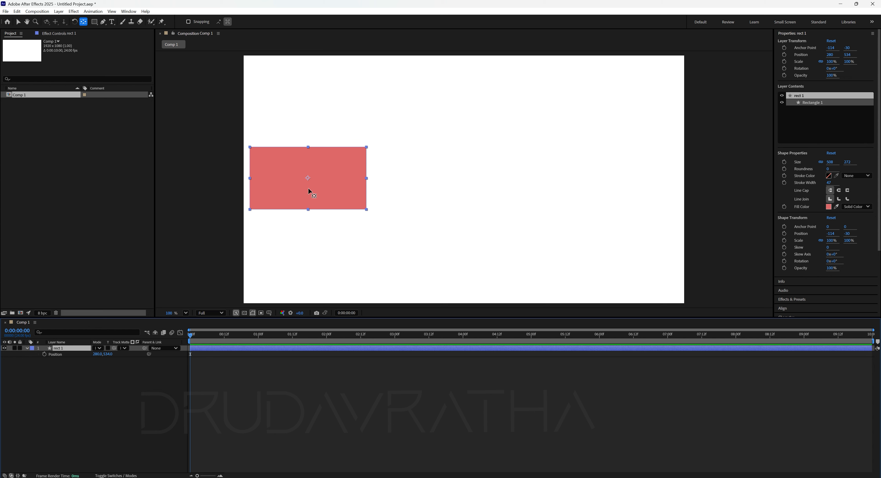
pyautogui.click(18, 22)
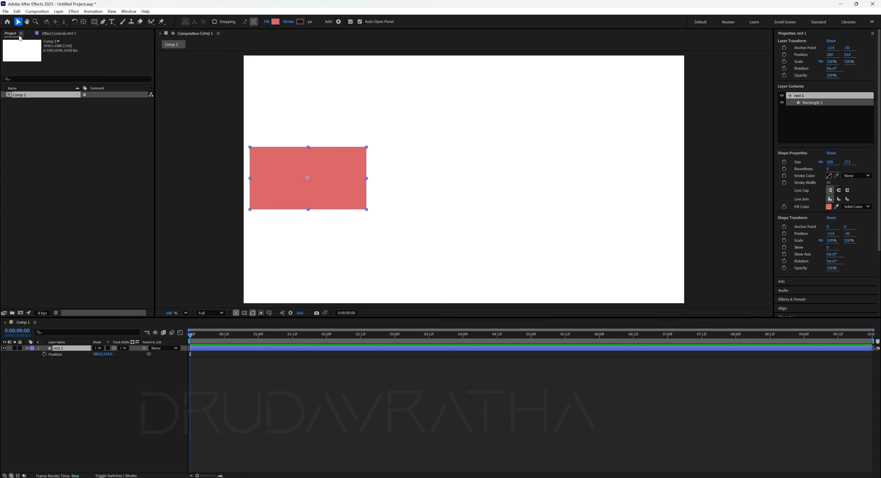
# - Set a Position keyframe at 0 seconds, and at 1:12 move the rectangle horizontally to about 1592, 534 for a second one
pyautogui.click(44, 354)
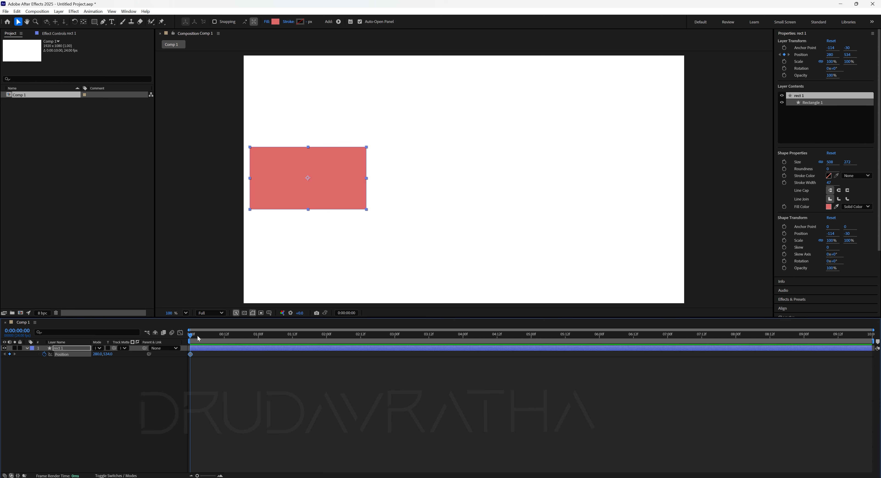
pyautogui.moveTo(215, 334); pyautogui.dragTo(293, 338)
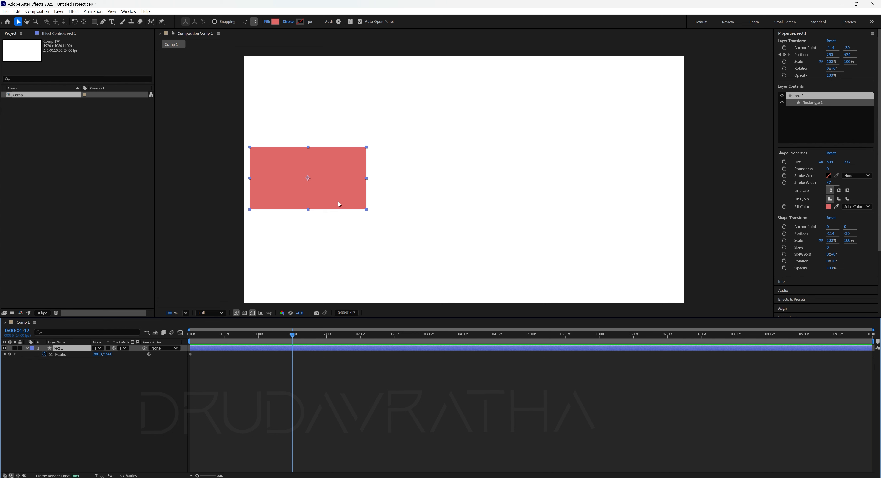
pyautogui.moveTo(338, 202); pyautogui.dragTo(636, 215)
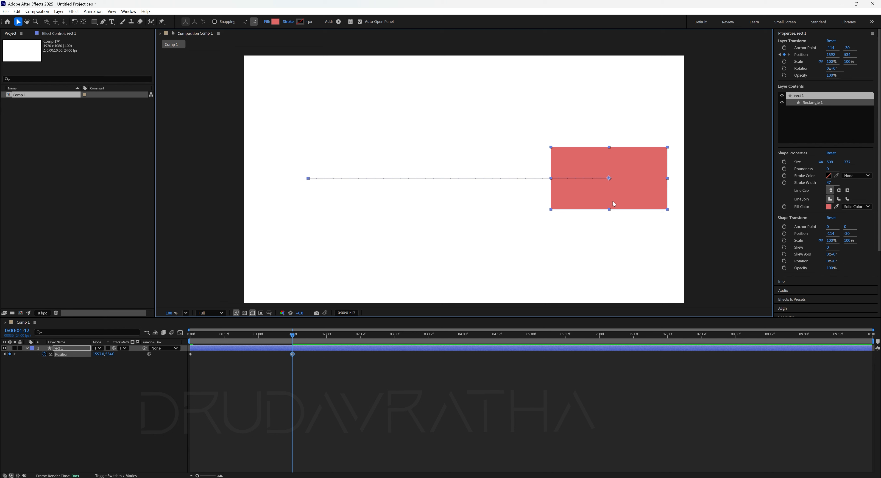
# - Preview the new left-to-right movement twice from the first frame and scrub back to 0 seconds
pyautogui.press('Home')
pyautogui.click(267, 424)
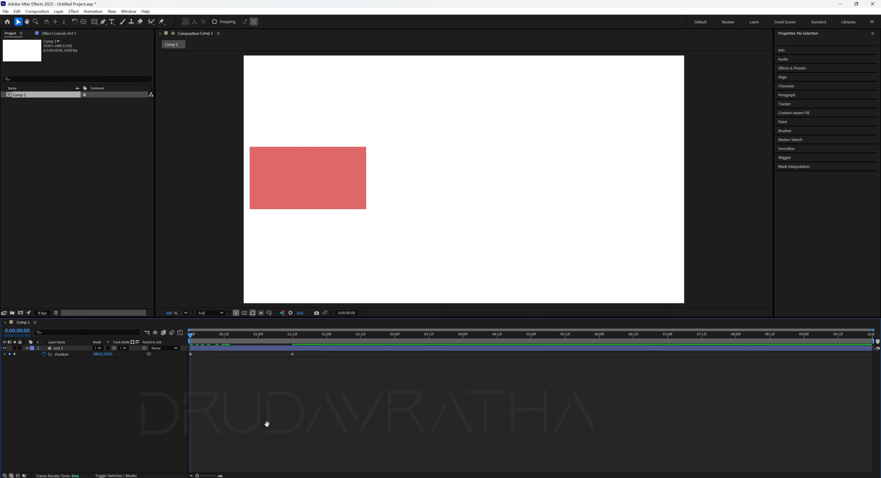
pyautogui.press('space')
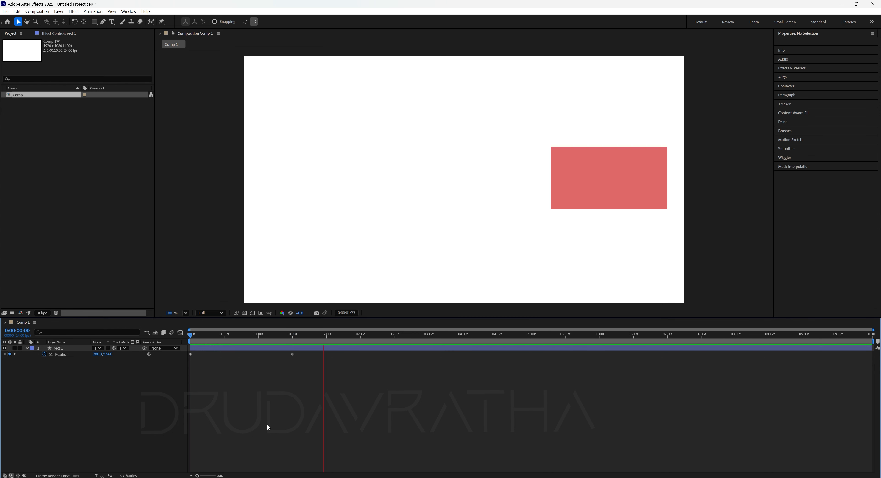
pyautogui.press('space')
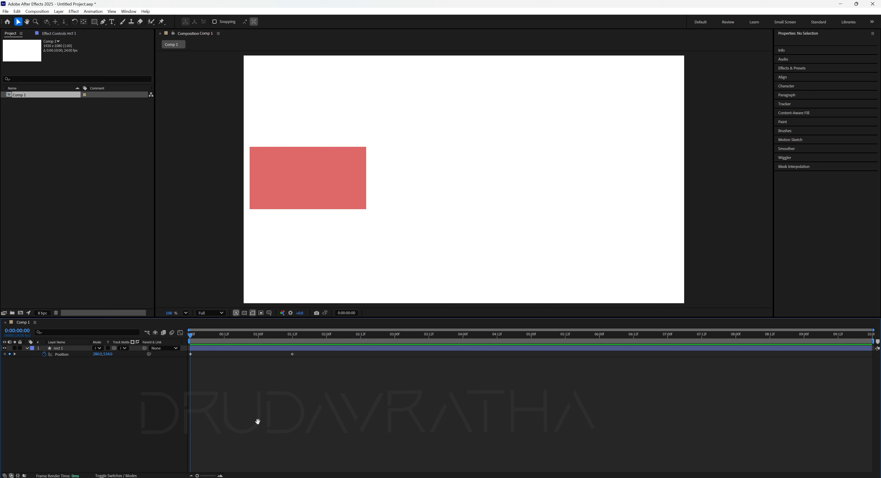
pyautogui.press('space')
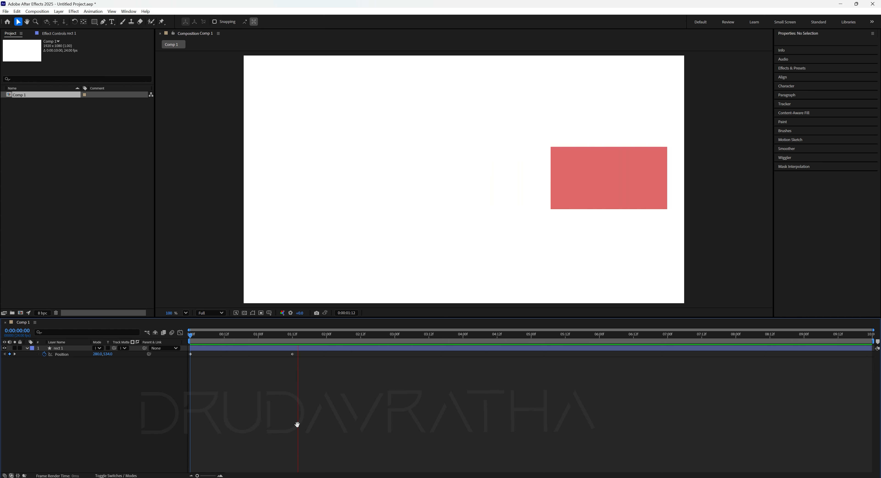
pyautogui.moveTo(293, 334); pyautogui.dragTo(189, 360)
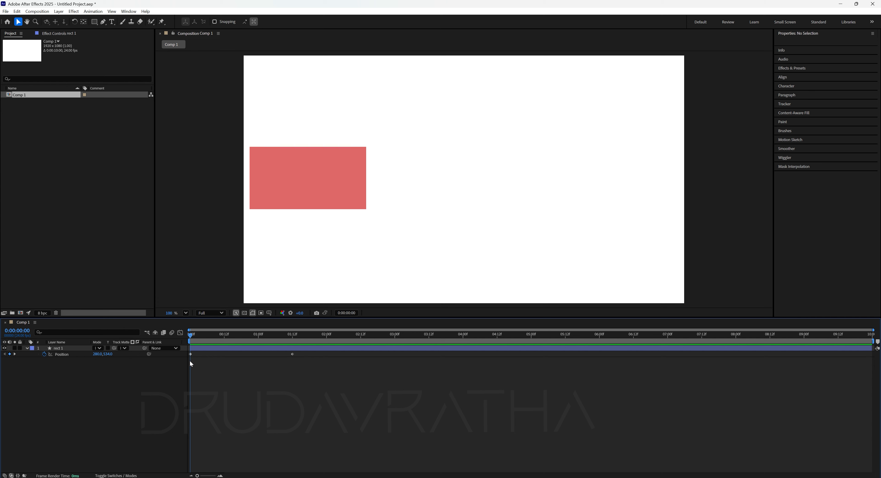
# - Paste a copy of rect 1's first Position keyframe at 2:12 so the rectangle returns to its starting position
pyautogui.moveTo(259, 337); pyautogui.dragTo(362, 342)
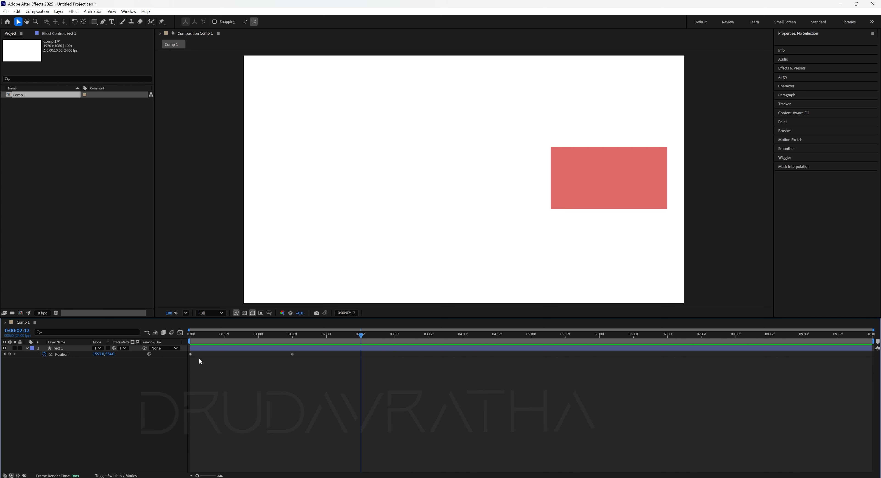
pyautogui.click(190, 354)
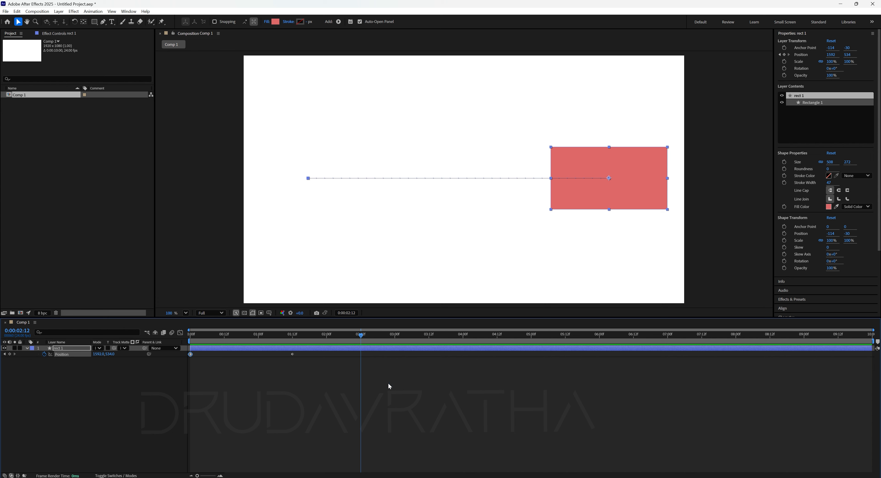
pyautogui.hotkey('ctrl', 'v')
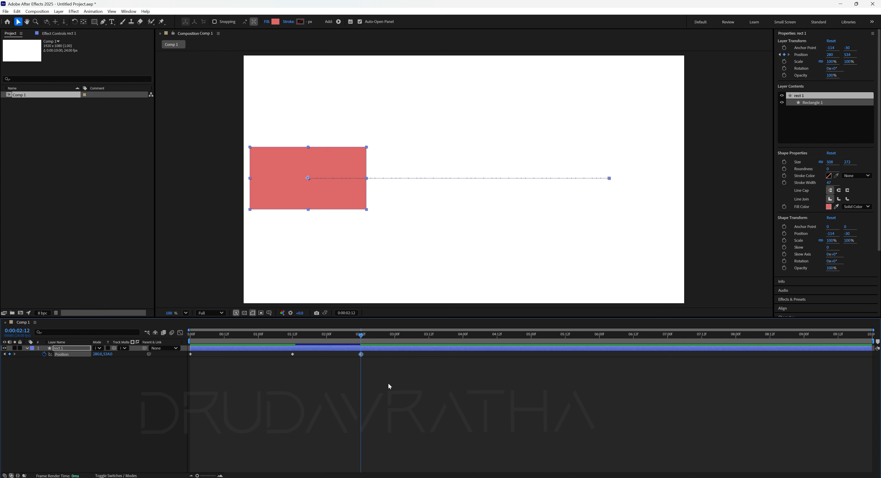
# - Compare the first and last Position keyframes and scrub from 1:12 to 2:12 to review the return movement
pyautogui.moveTo(198, 352); pyautogui.dragTo(175, 361)
pyautogui.moveTo(351, 360); pyautogui.dragTo(370, 369)
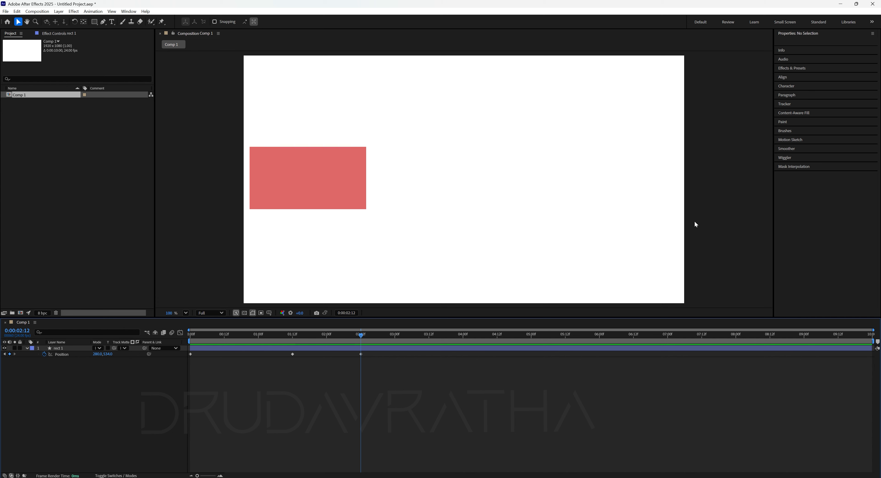
pyautogui.click(294, 338)
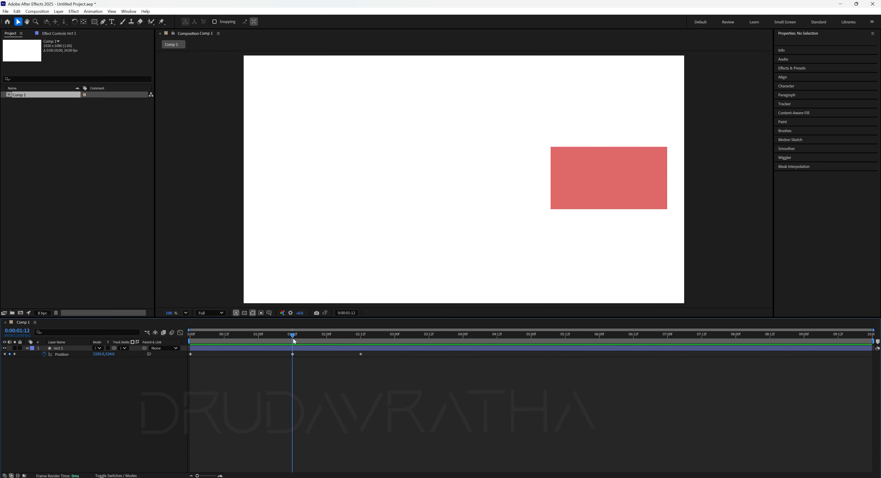
pyautogui.moveTo(293, 341); pyautogui.dragTo(362, 348)
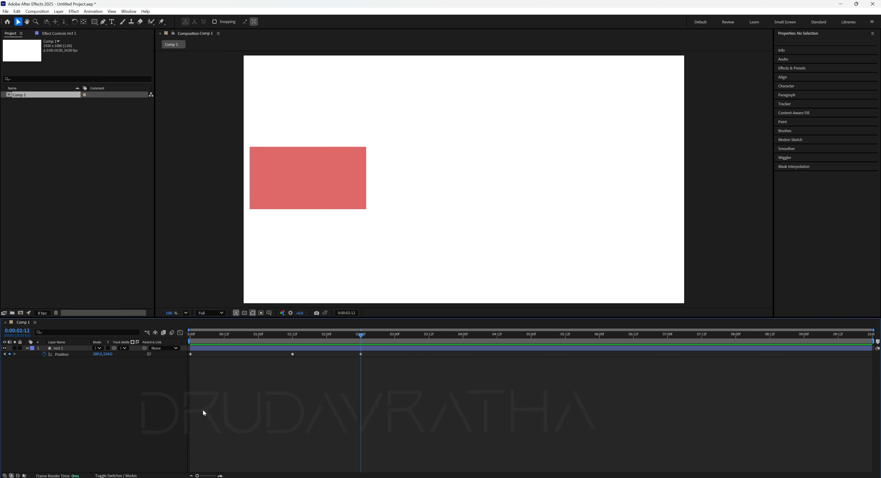
# - Try deleting Position keyframes of rect 1 and undo the deletion
pyautogui.click(191, 354)
pyautogui.press('Delete')
pyautogui.hotkey('ctrl', 'z')
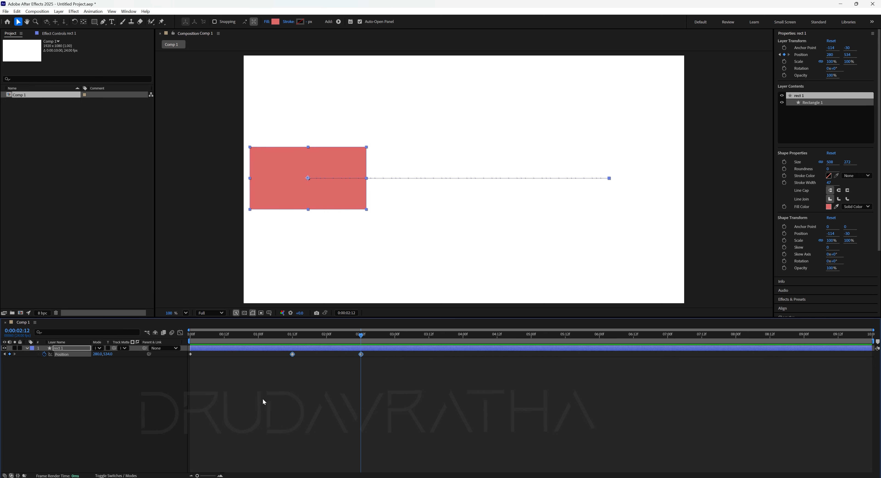
# - Move the last Position keyframe to 2:17 and preview the back-and-forth animation from the start
pyautogui.click(383, 358)
pyautogui.moveTo(361, 354); pyautogui.dragTo(376, 356)
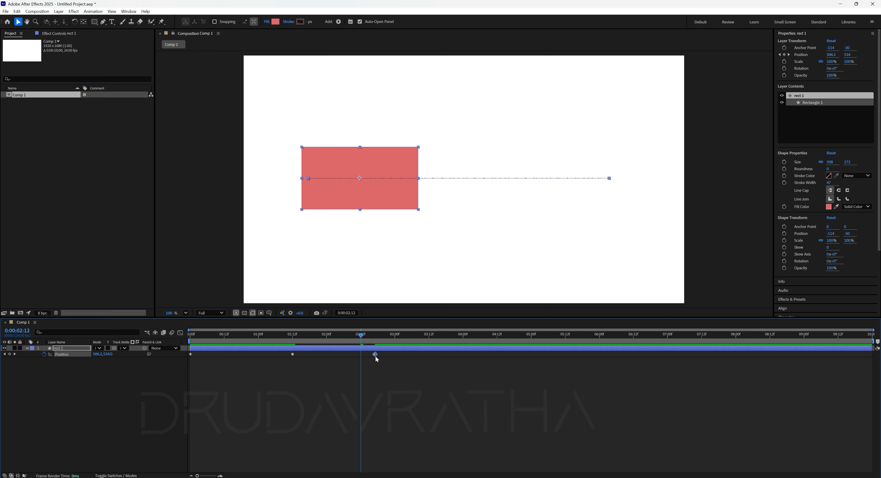
pyautogui.press('Home')
pyautogui.click(156, 375)
pyautogui.press('space')
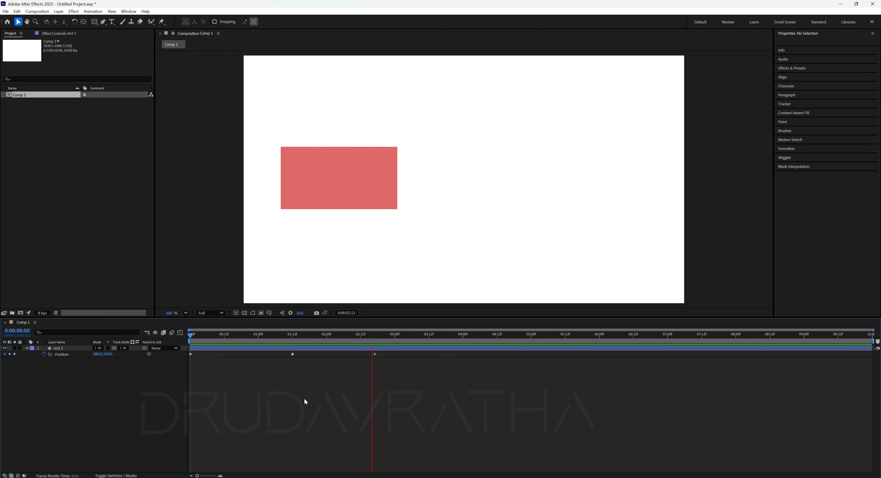
pyautogui.press('space')
pyautogui.click(374, 335)
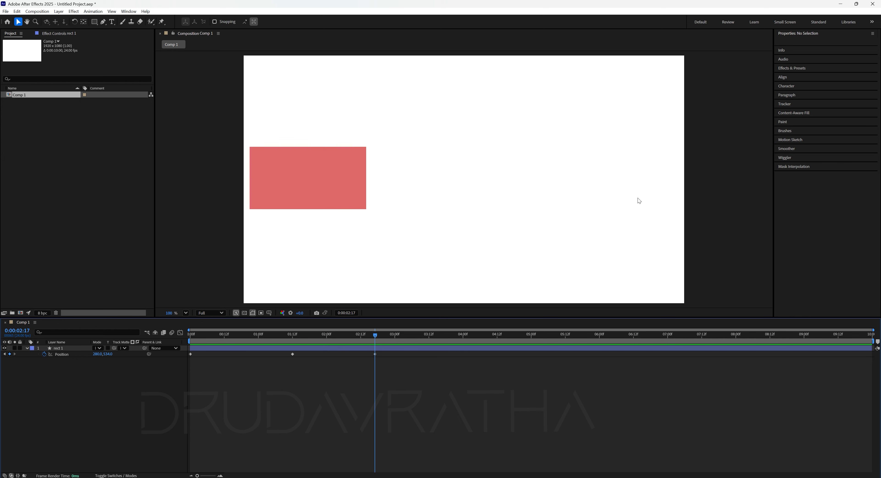
# - Replay the animation from the first frame with the last Position keyframe at 2:17
pyautogui.click(192, 356)
pyautogui.click(223, 366)
pyautogui.press('Home')
pyautogui.press('space')
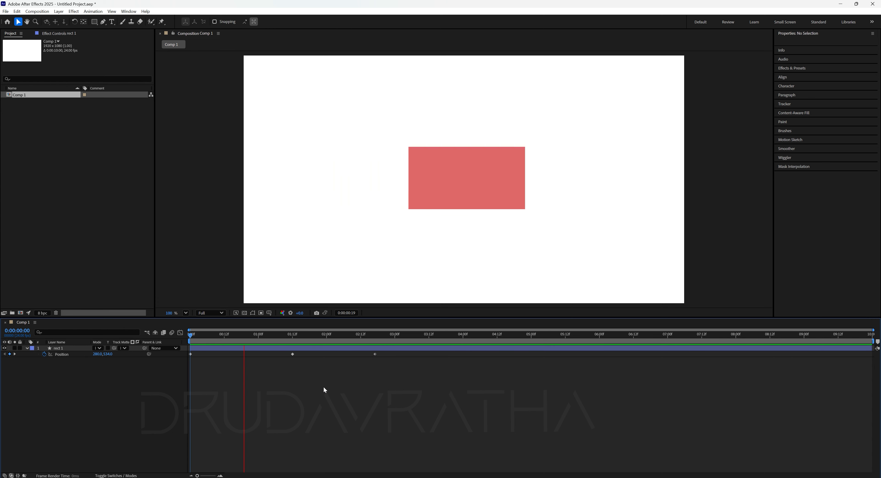
pyautogui.press('space')
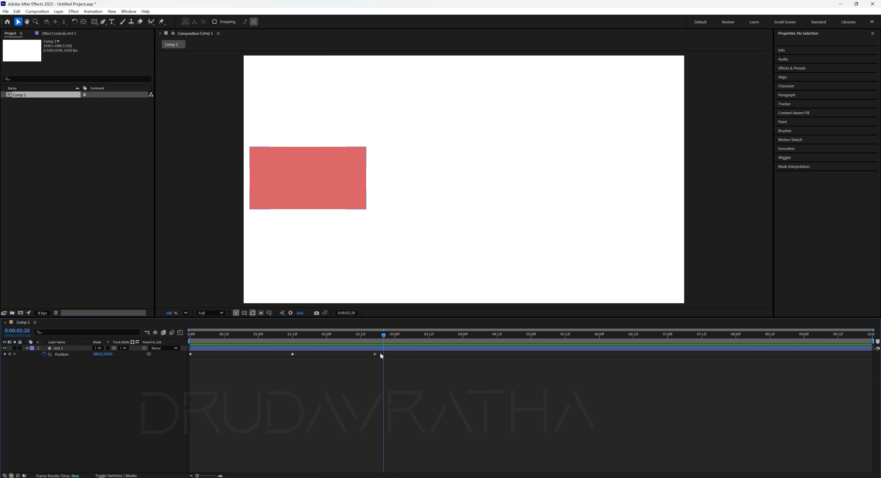
# - Select all three Position keyframes of rect 1 and apply Easy Ease to them
pyautogui.moveTo(381, 352); pyautogui.dragTo(175, 411)
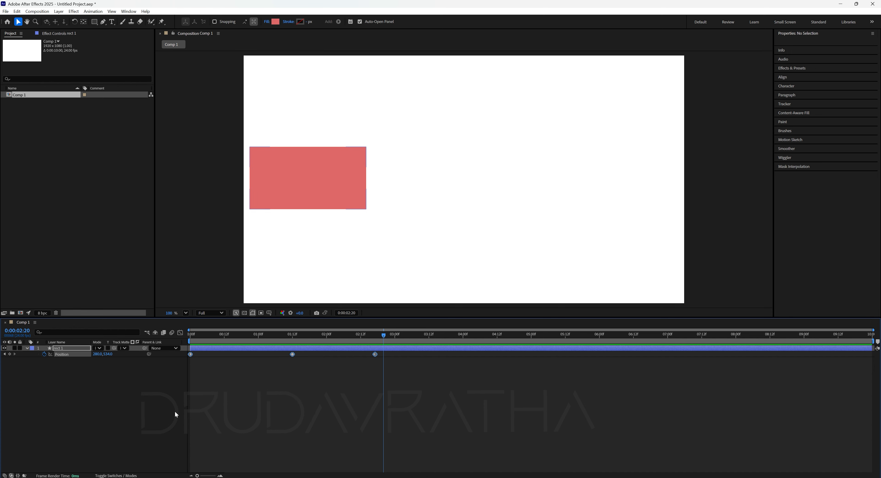
pyautogui.rightClick(292, 354)
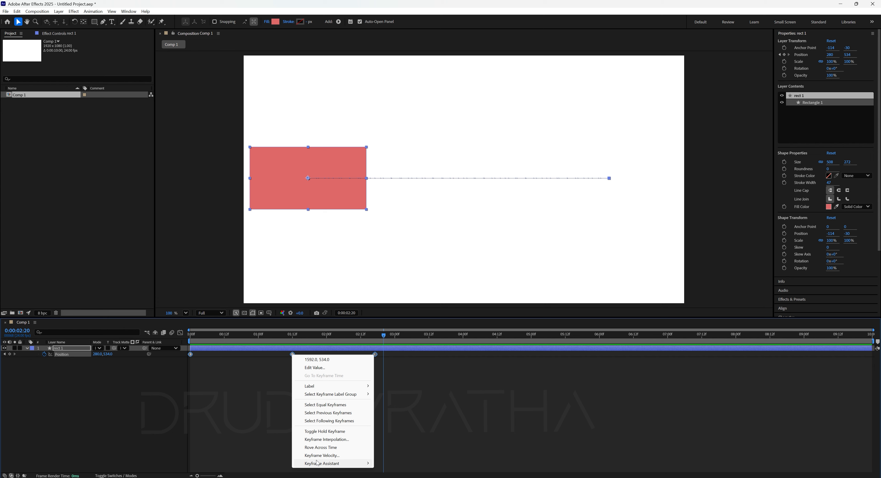
pyautogui.moveTo(317, 464)
pyautogui.click(398, 384)
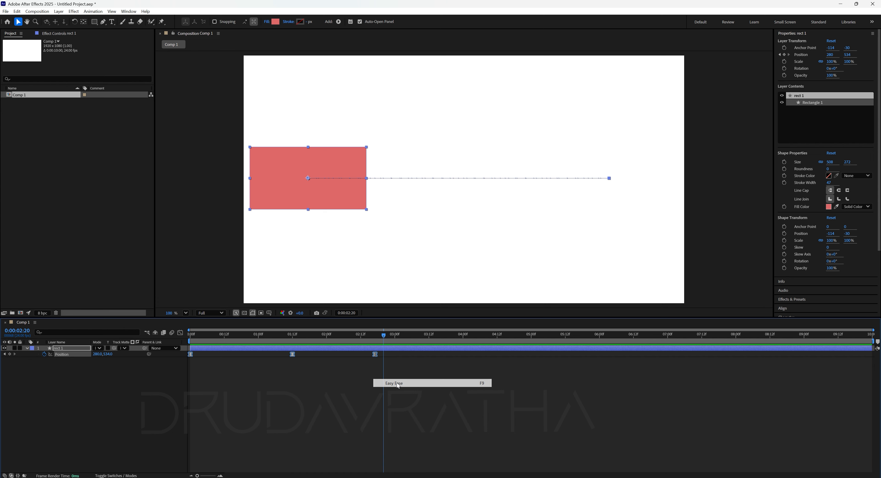
pyautogui.rightClick(374, 354)
pyautogui.moveTo(411, 463)
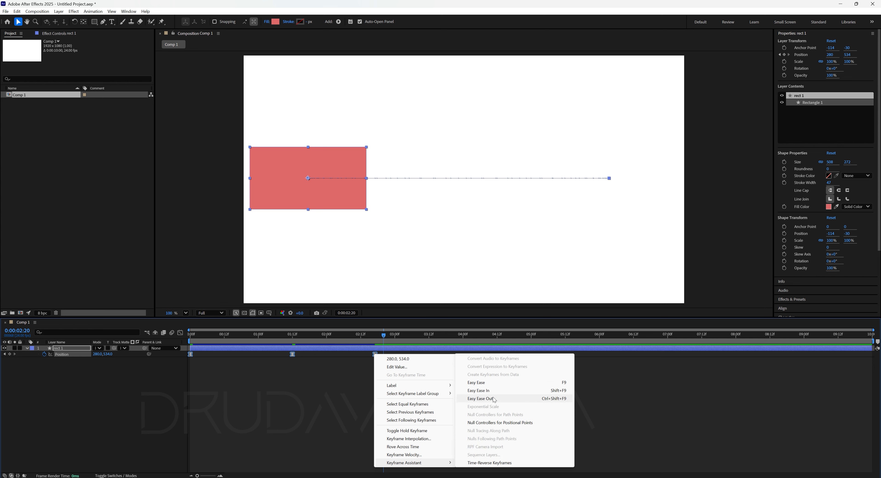
pyautogui.click(477, 384)
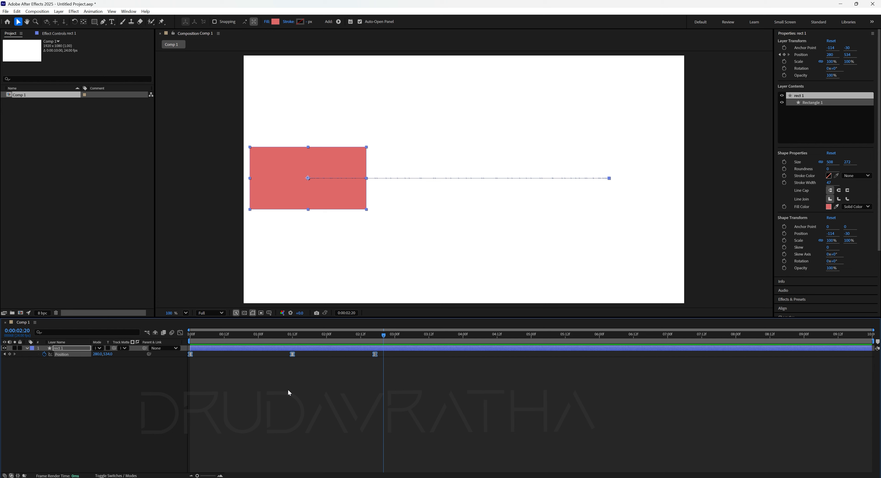
# - Preview the eased movement of rect 1 from the first frame
pyautogui.moveTo(247, 338); pyautogui.dragTo(173, 343)
pyautogui.press('space')
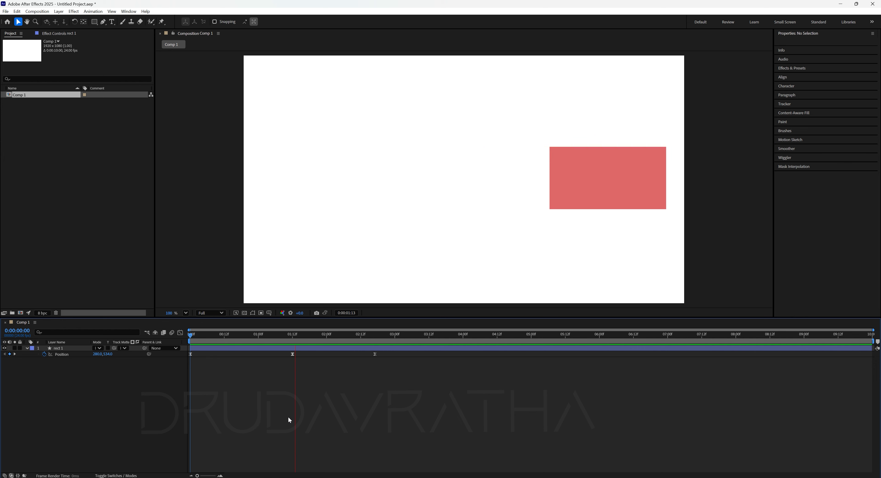
pyautogui.press('space')
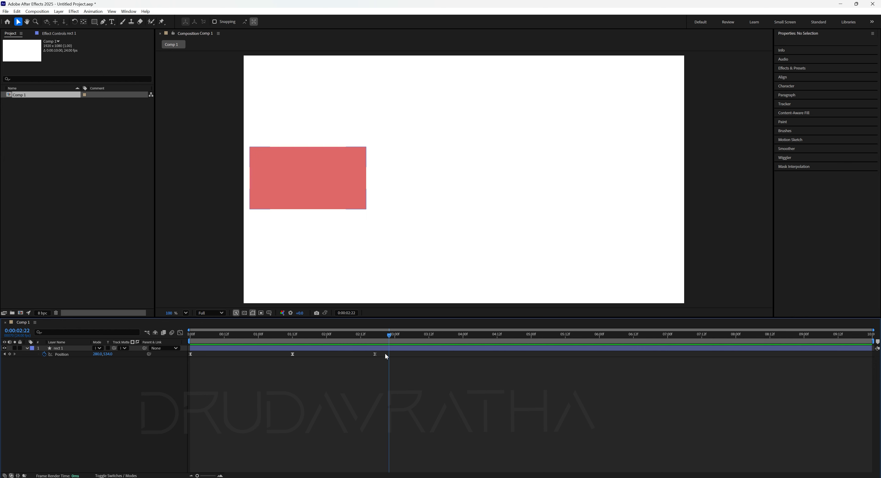
# - Select all three Position keyframes of rect 1 and revert them from Easy Ease to linear
pyautogui.moveTo(385, 353); pyautogui.dragTo(190, 375)
pyautogui.click(385, 361)
pyautogui.moveTo(383, 355); pyautogui.dragTo(167, 373)
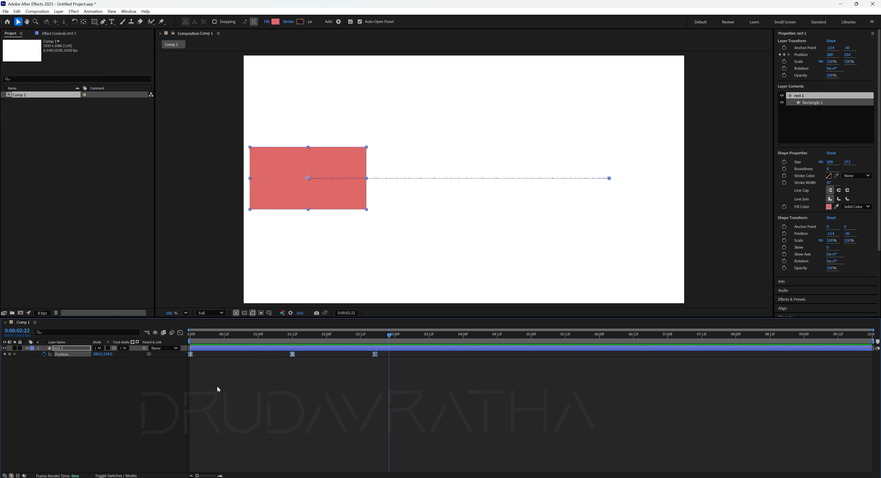
pyautogui.keyDown('ctrl'); pyautogui.click(375, 355); pyautogui.keyUp('ctrl')
pyautogui.hotkey('ctrl', 'z')
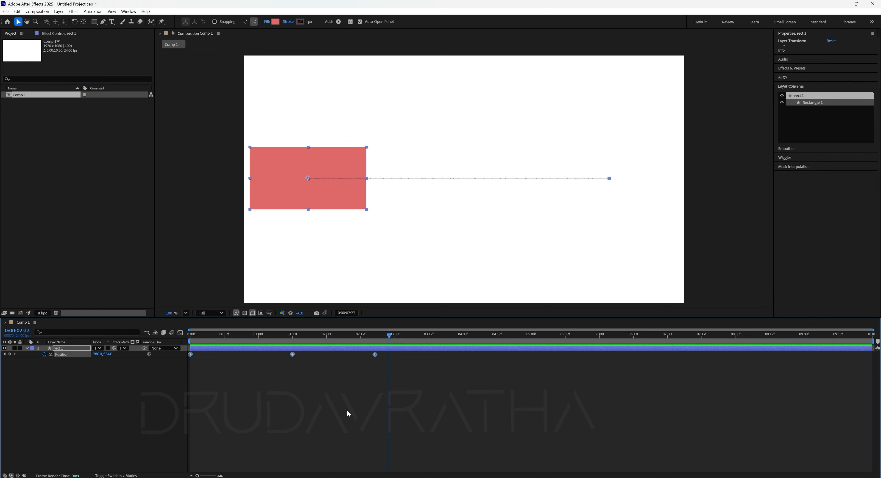
pyautogui.click(347, 412)
pyautogui.hotkey('ctrl', 's')
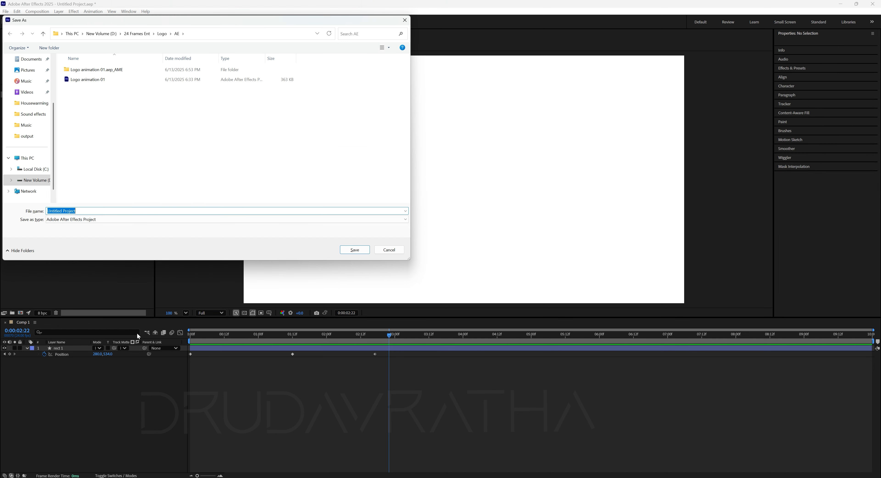
pyautogui.click(393, 252)
# - Duplicate the rect 1 layer and reveal the copy's Position keyframes
pyautogui.click(72, 349)
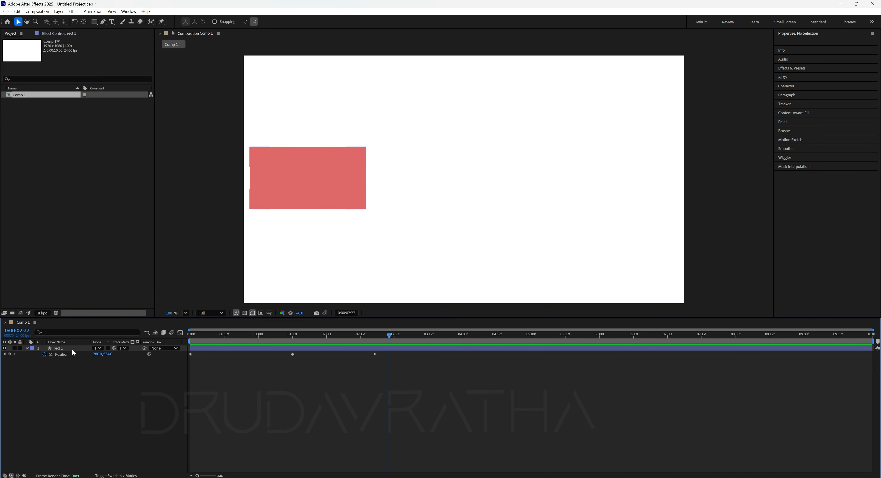
pyautogui.hotkey('ctrl', 'd')
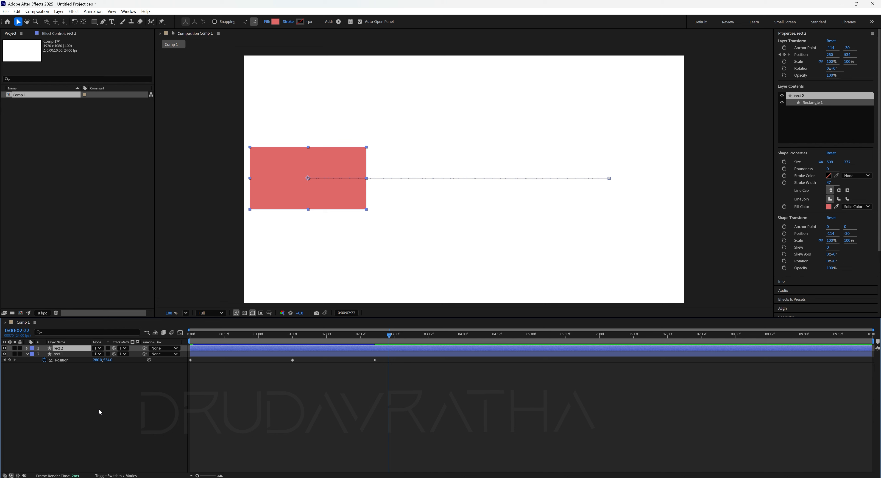
pyautogui.press('p')
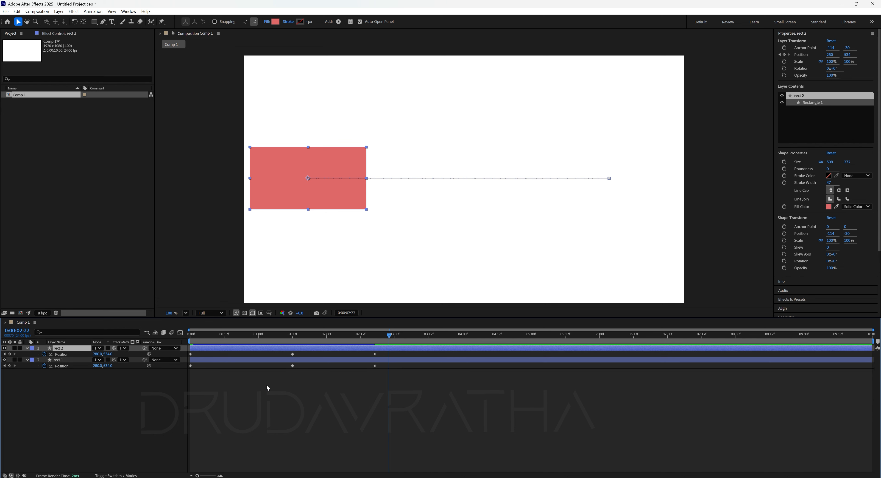
# - Select all Position keyframes of rect 2 and, at 2:17, move the rectangle above the original to about 280, 211
pyautogui.moveTo(381, 354); pyautogui.dragTo(170, 360)
pyautogui.press('j')
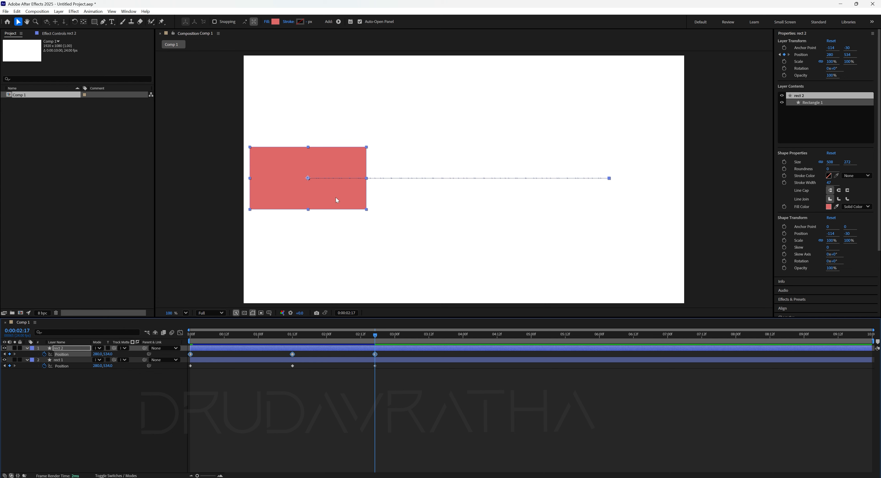
pyautogui.moveTo(336, 198); pyautogui.dragTo(335, 160)
pyautogui.moveTo(330, 121); pyautogui.dragTo(330, 122)
pyautogui.click(321, 432)
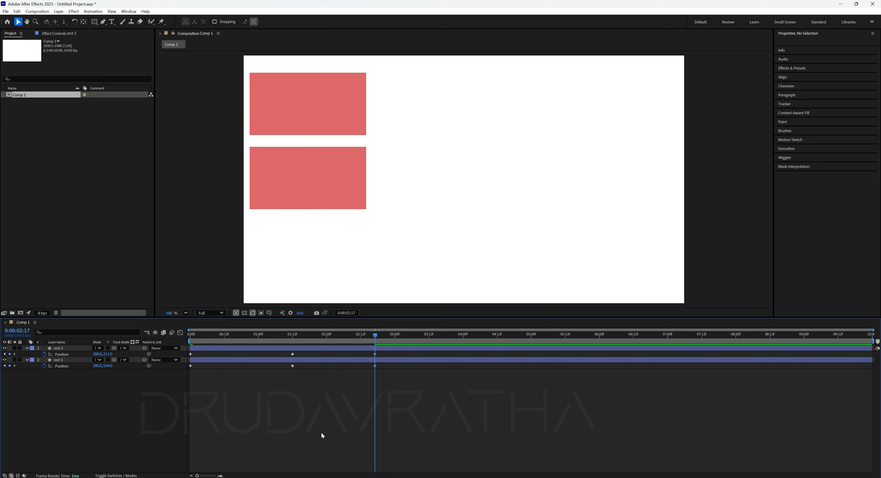
# - Reselect all Position keyframes of rect 2 and shift its path slightly right to about 283, 211
pyautogui.moveTo(381, 352); pyautogui.dragTo(182, 367)
pyautogui.click(323, 381)
pyautogui.moveTo(380, 351); pyautogui.dragTo(166, 360)
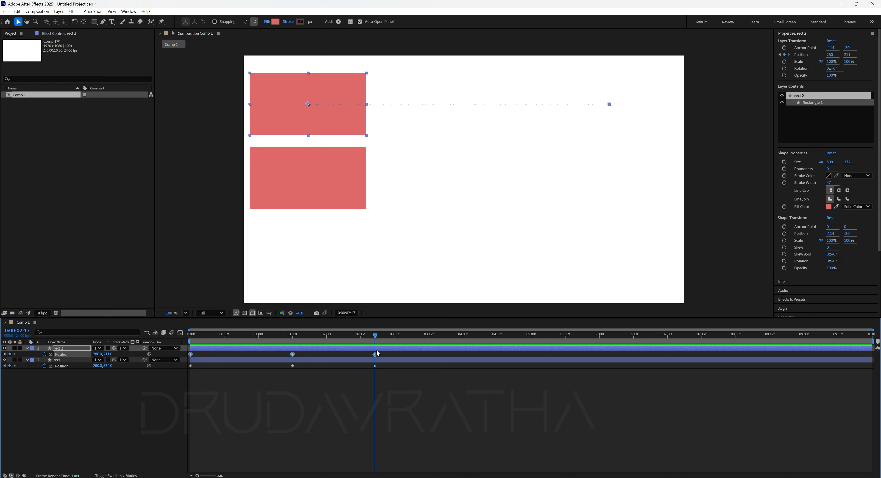
pyautogui.moveTo(343, 115); pyautogui.dragTo(345, 114)
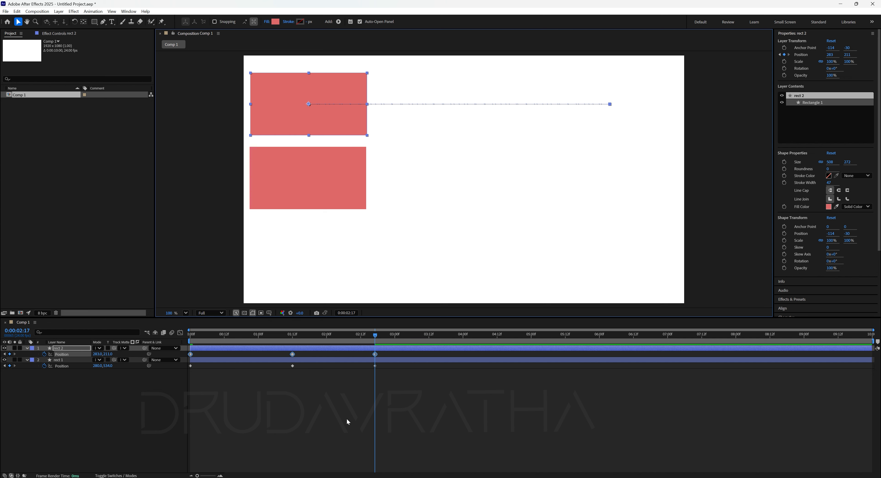
pyautogui.click(413, 404)
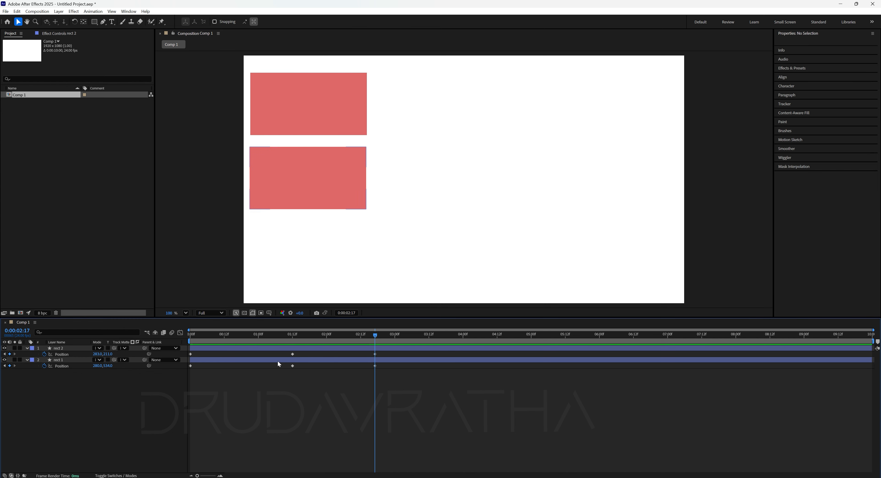
# - Select all three Position keyframes of rect 1 and apply Easy Ease to them
pyautogui.moveTo(385, 354); pyautogui.dragTo(178, 361)
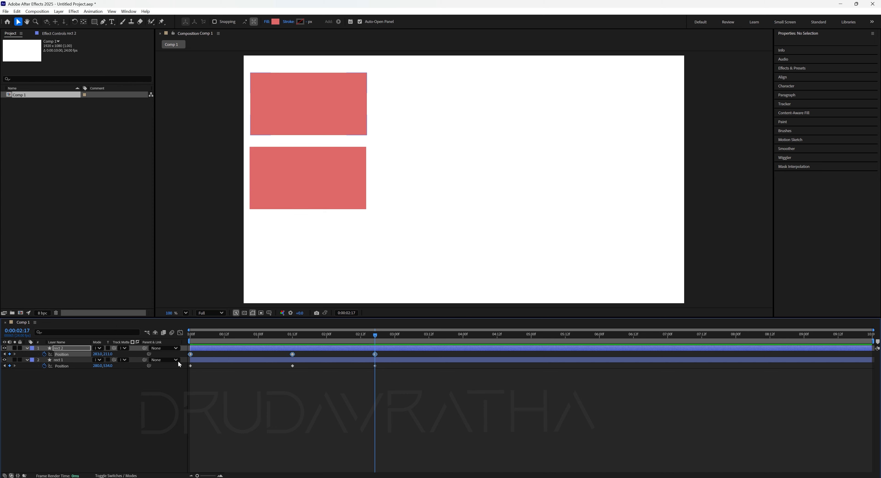
pyautogui.click(266, 371)
pyautogui.click(286, 189)
pyautogui.click(285, 190)
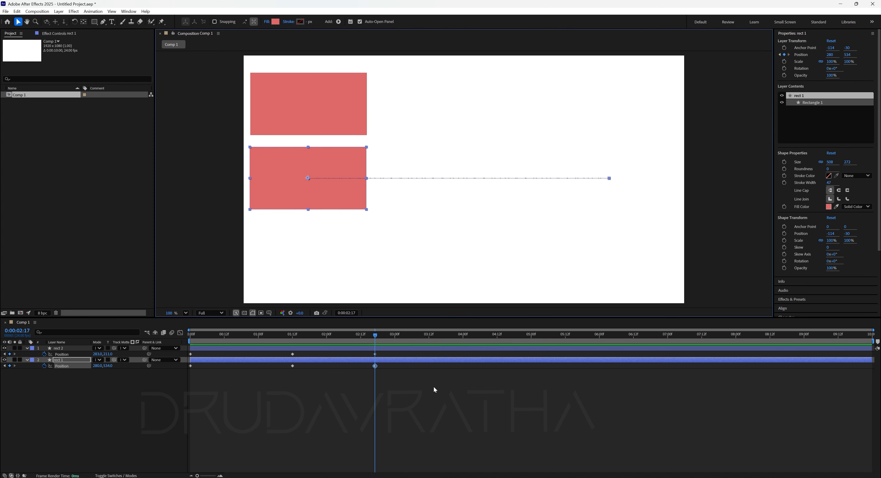
pyautogui.moveTo(383, 370); pyautogui.dragTo(166, 384)
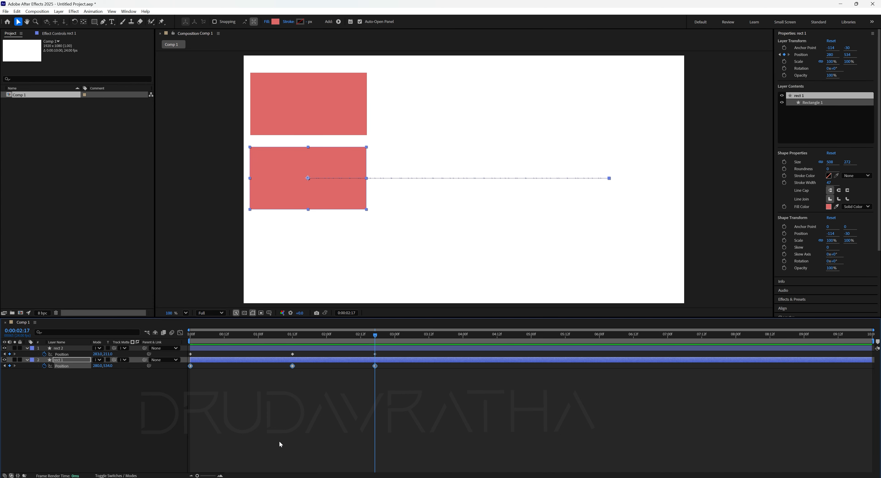
pyautogui.press('F9')
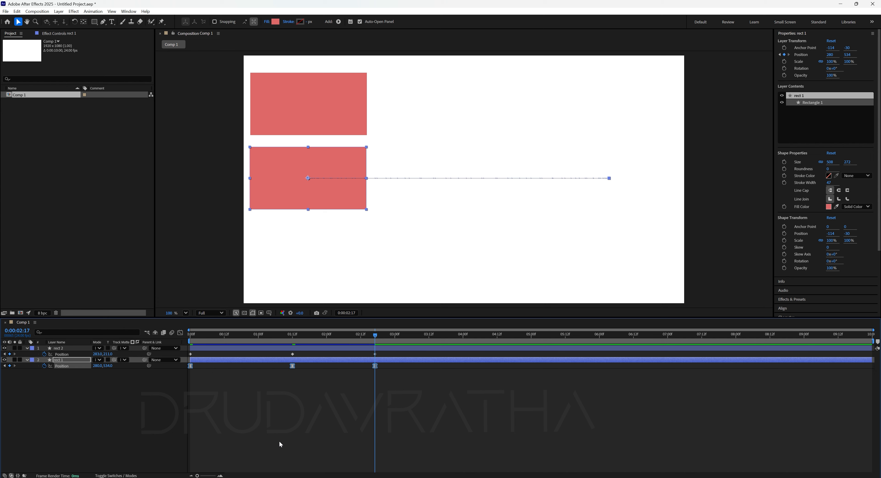
# - Preview both rectangles from the first frame and compare their positions at 2:06
pyautogui.press('Home')
pyautogui.click(310, 424)
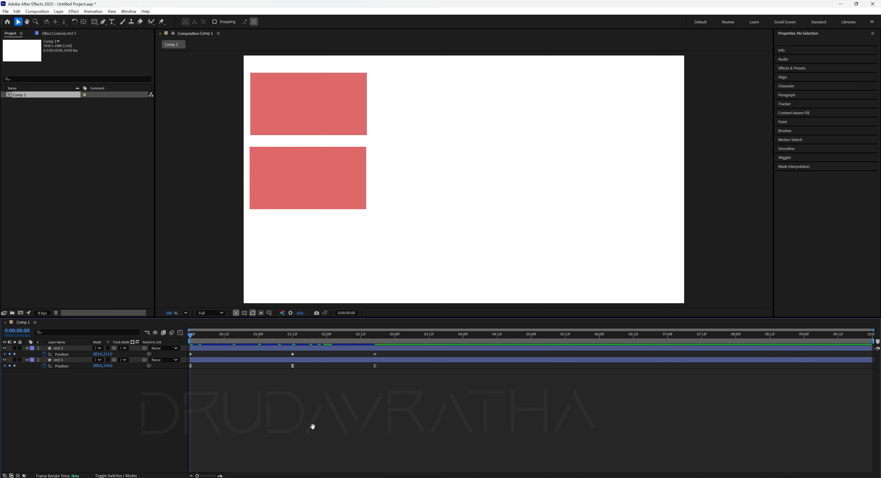
pyautogui.press('space')
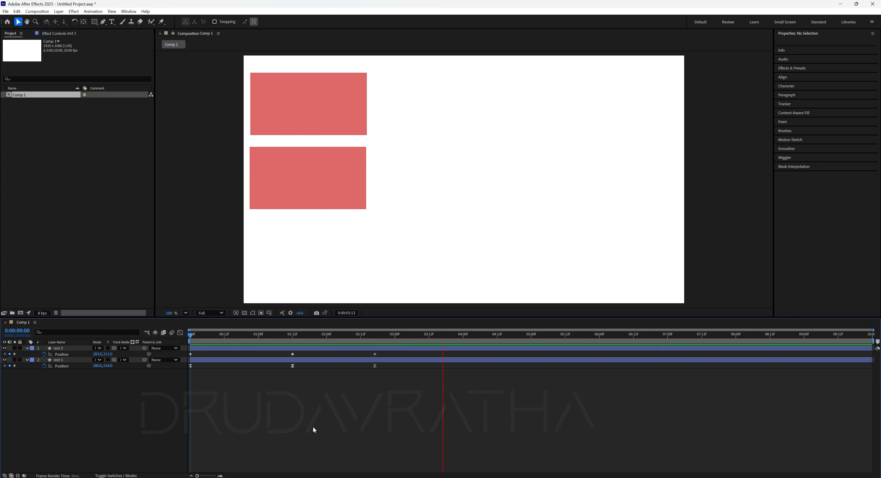
pyautogui.press('space')
pyautogui.click(345, 337)
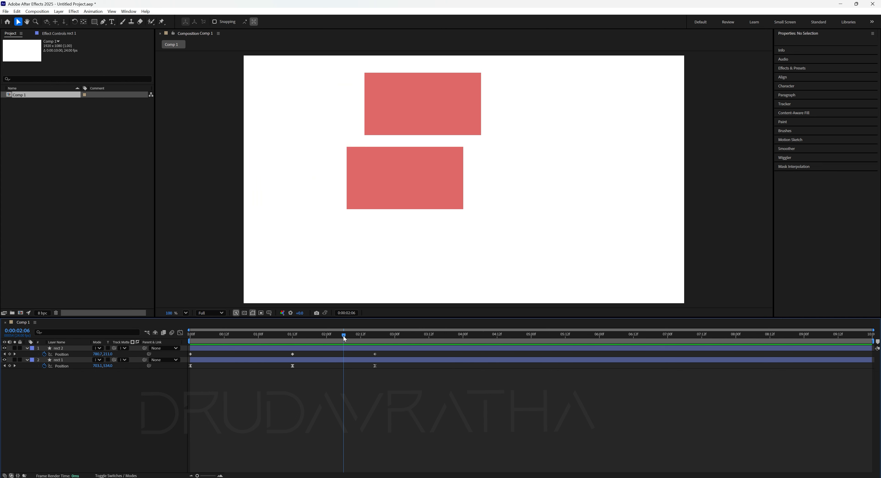
# - Change the fill color of rect 2 to dark red
pyautogui.click(336, 349)
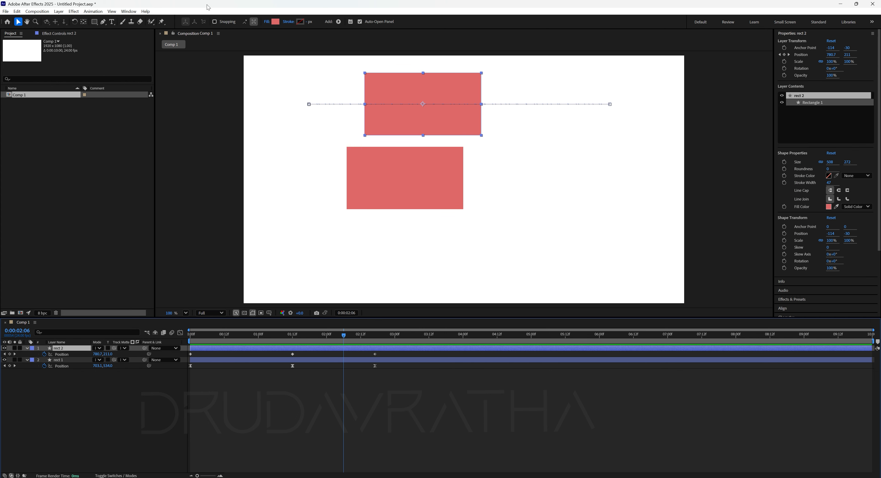
pyautogui.click(276, 22)
pyautogui.click(445, 229)
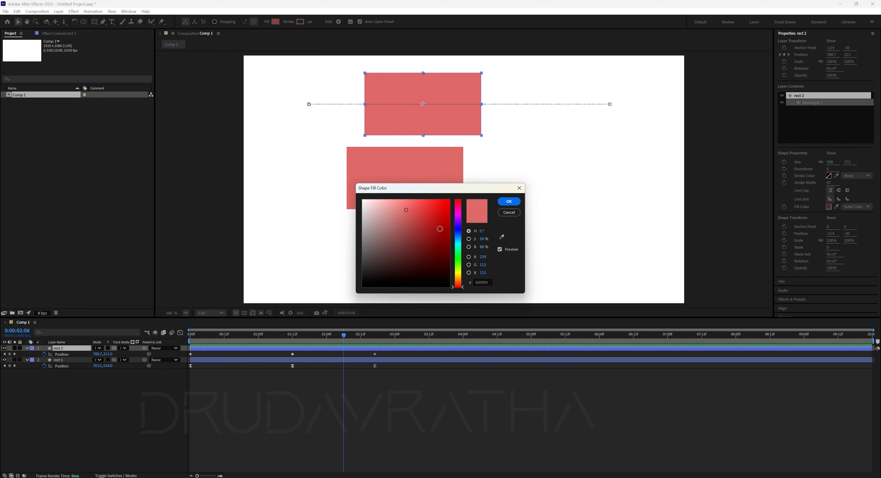
pyautogui.click(509, 201)
pyautogui.click(427, 274)
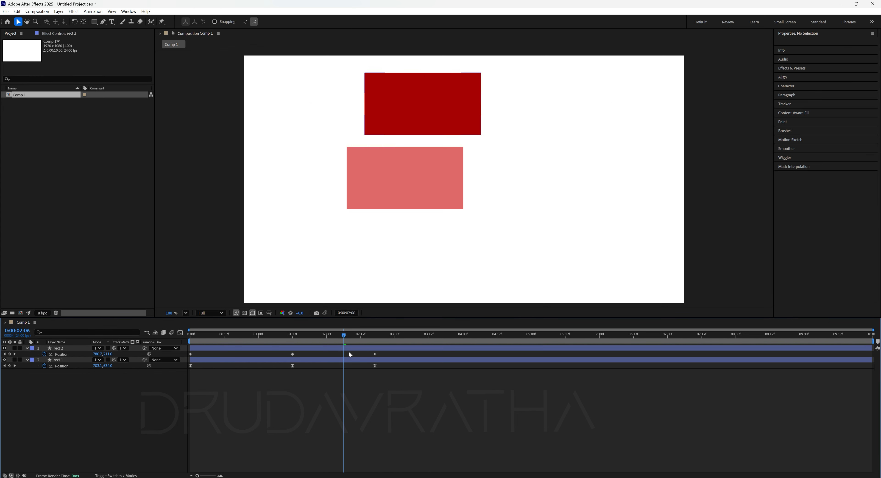
# - Replay the animation from the first frame to compare the linear dark red rectangle with the eased light red one
pyautogui.moveTo(344, 335); pyautogui.dragTo(166, 347)
pyautogui.press('space')
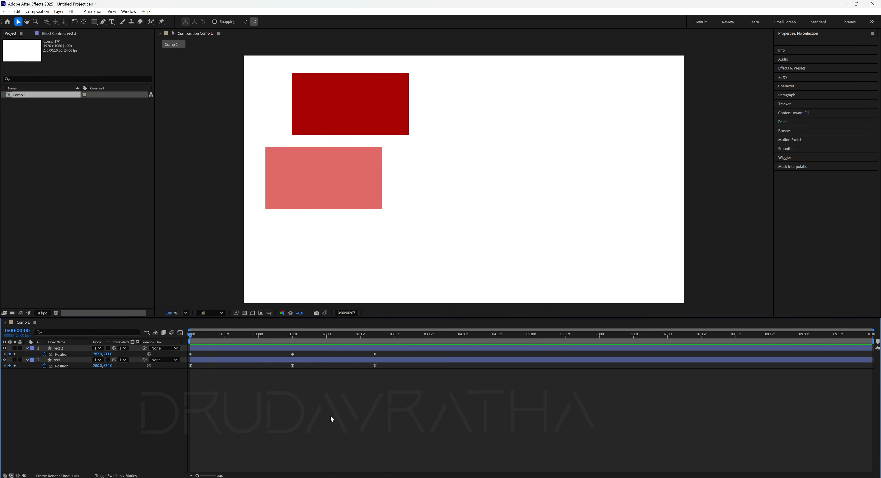
pyautogui.press('space')
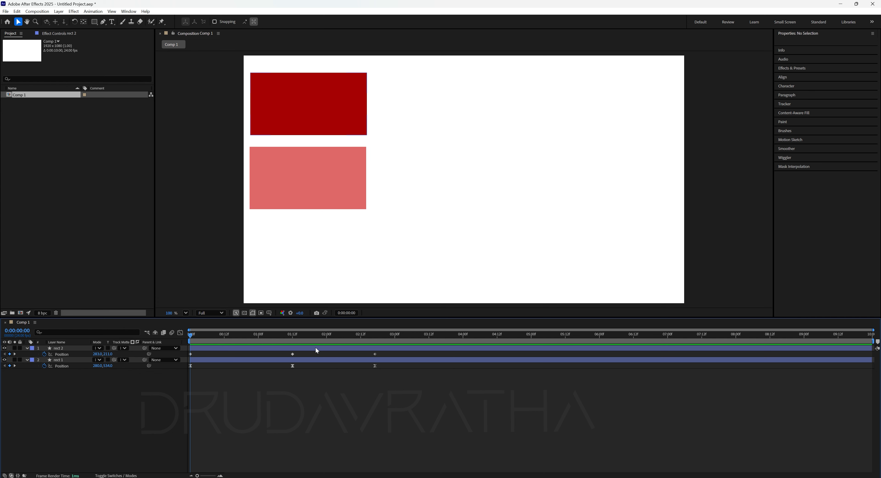
pyautogui.click(311, 359)
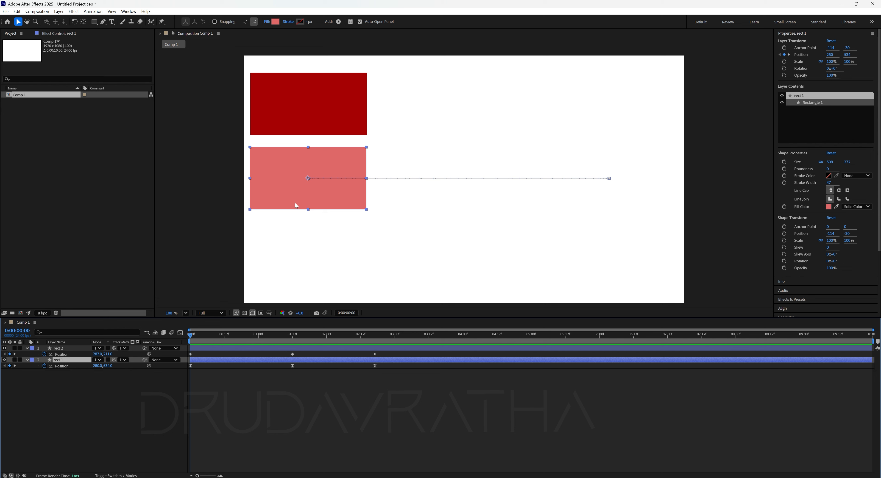
pyautogui.click(312, 426)
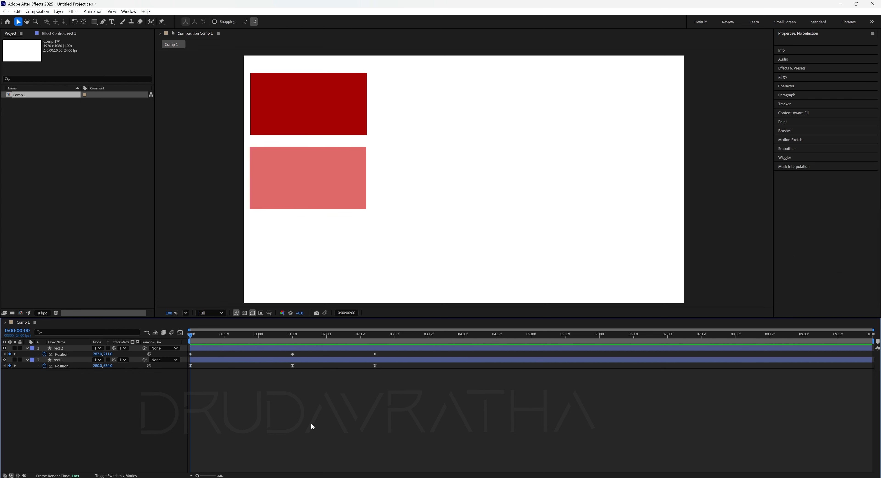
pyautogui.press('space')
pyautogui.press('space')
# - End the work area at the last keyframes at 2:17 and preview the looping animation from the first frame
pyautogui.click(375, 335)
pyautogui.press('n')
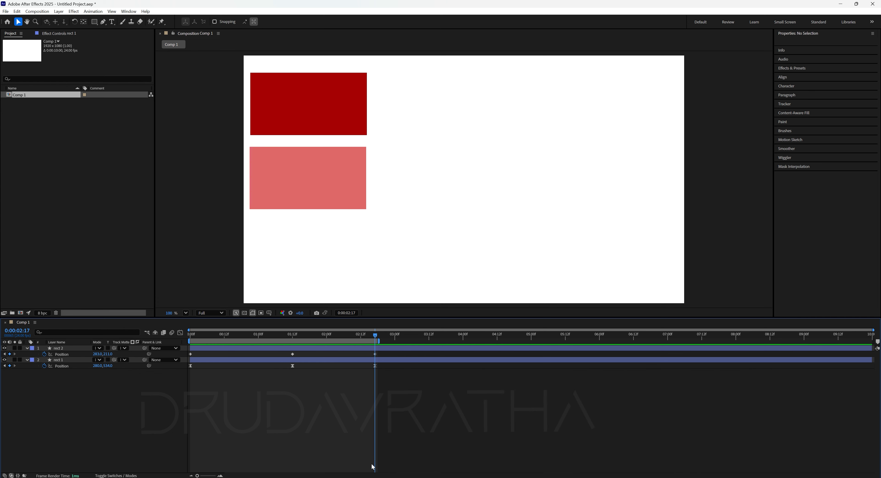
pyautogui.press('Home')
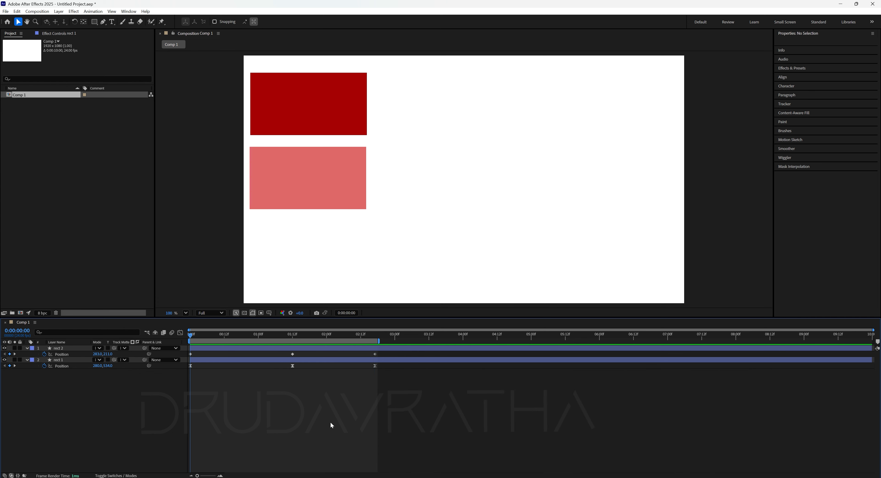
pyautogui.press('space')
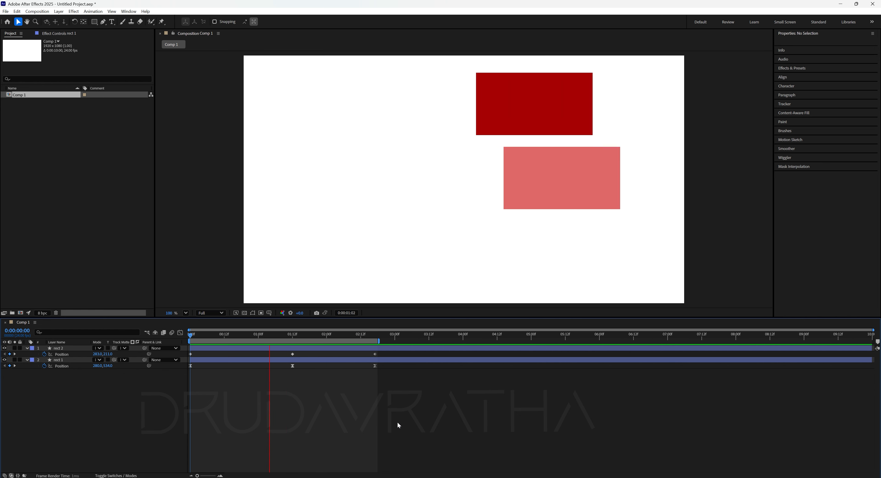
pyautogui.press('space')
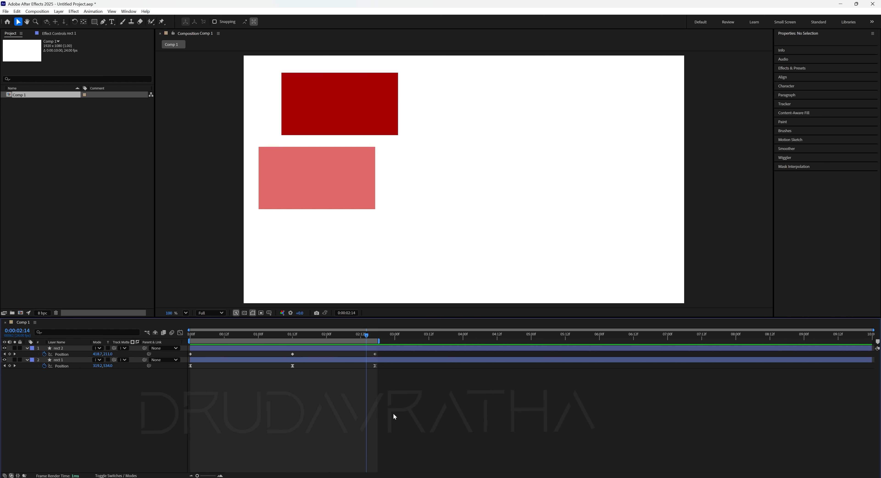
# - Delete the rect 2 layer and select the remaining rectangle
pyautogui.click(354, 349)
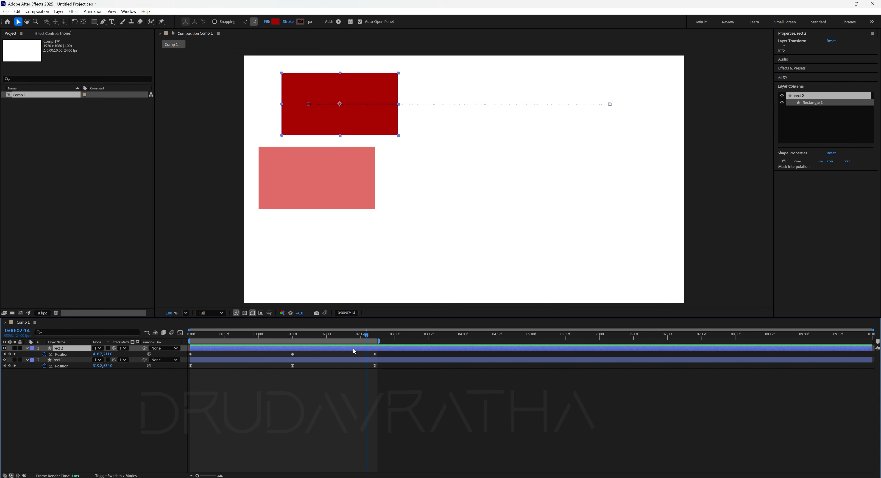
pyautogui.press('Delete')
pyautogui.click(299, 187)
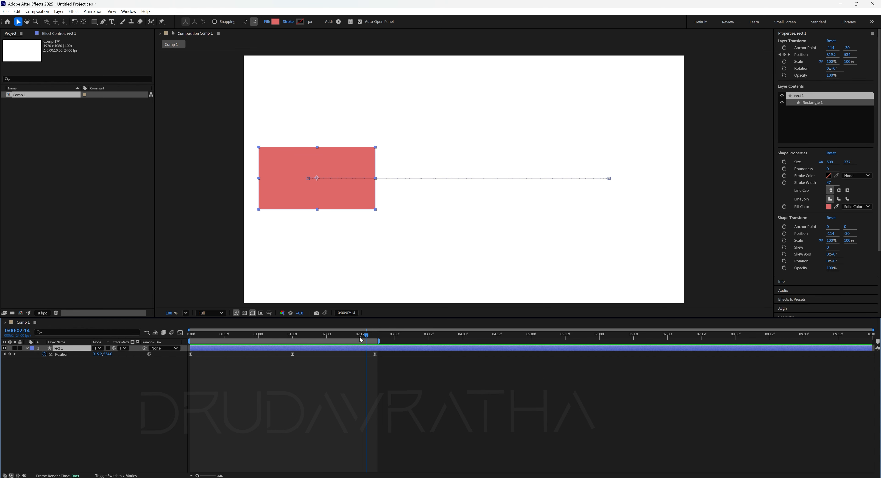
# - Select rect 1's first two Position keyframes, show them in the Graph Editor and enlarge the timeline area
pyautogui.moveTo(361, 339); pyautogui.dragTo(293, 340)
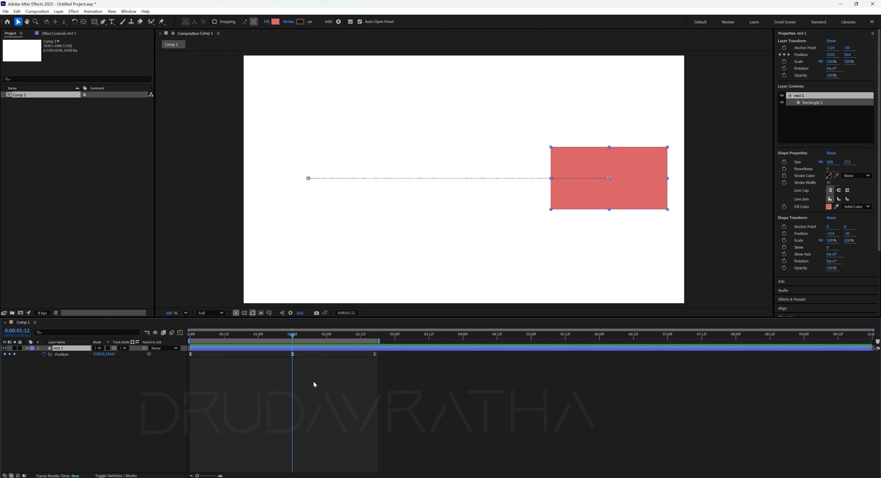
pyautogui.moveTo(301, 354); pyautogui.dragTo(189, 363)
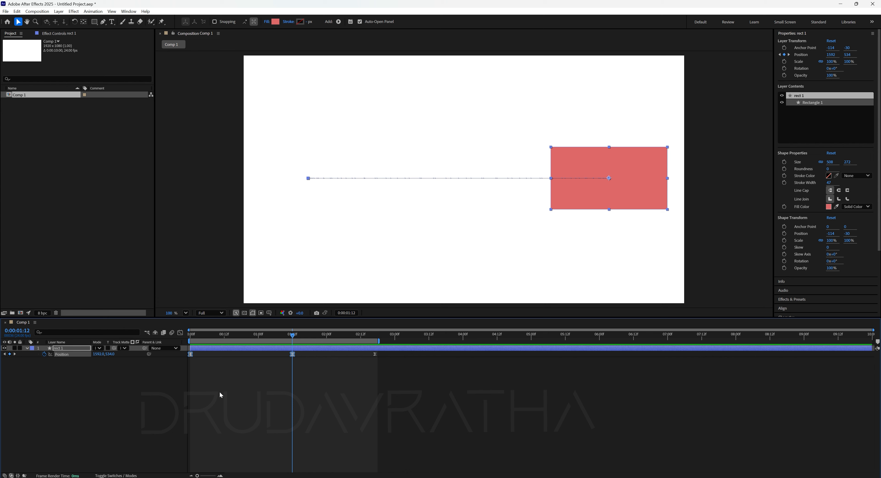
pyautogui.click(180, 333)
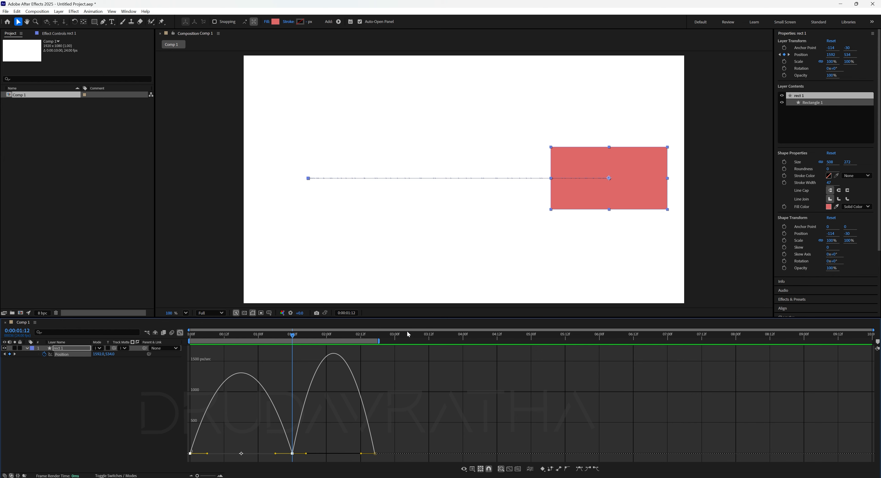
pyautogui.moveTo(404, 319); pyautogui.dragTo(398, 263)
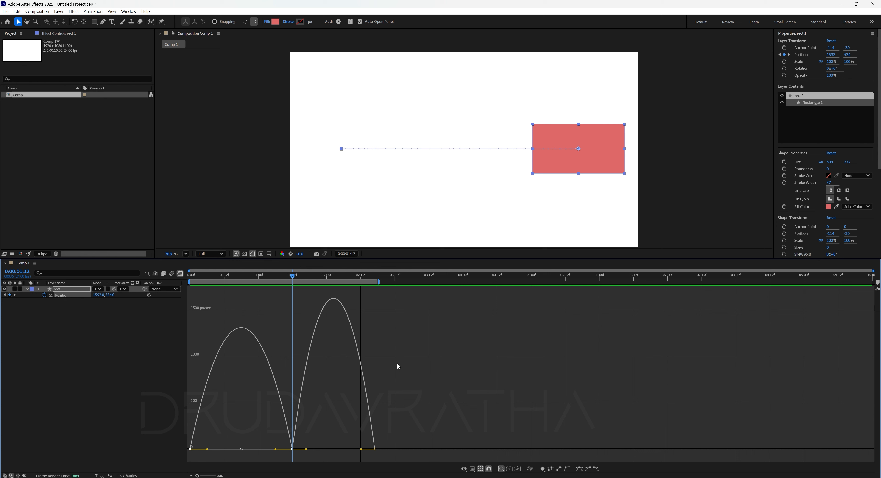
# - Compare the value graph and the speed graph of rect 1's Position animation, ending on the speed graph
pyautogui.rightClick(368, 340)
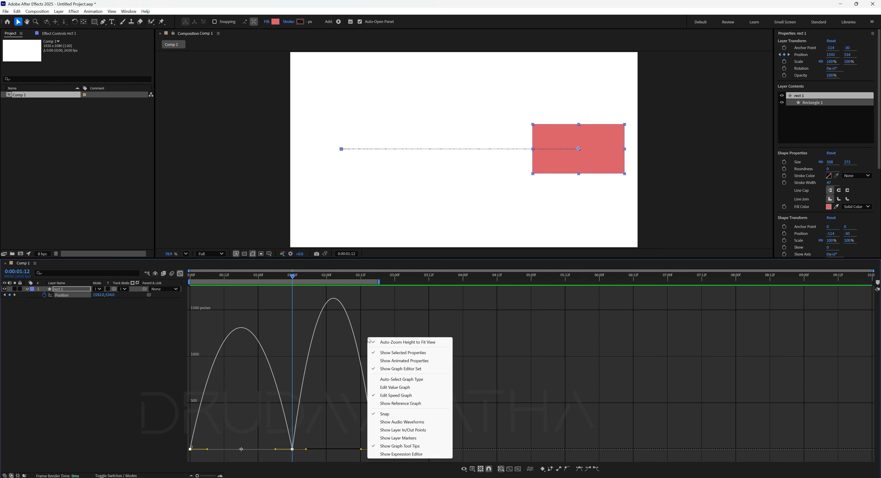
pyautogui.click(391, 391)
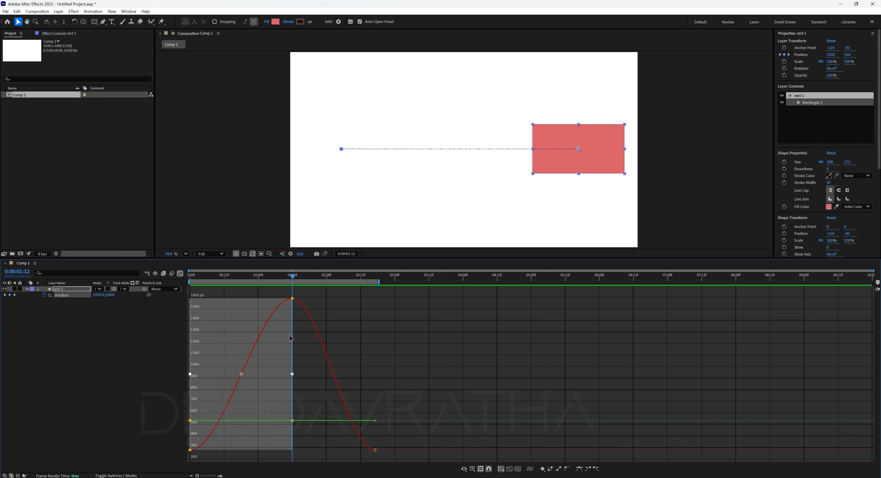
pyautogui.rightClick(368, 344)
pyautogui.click(382, 402)
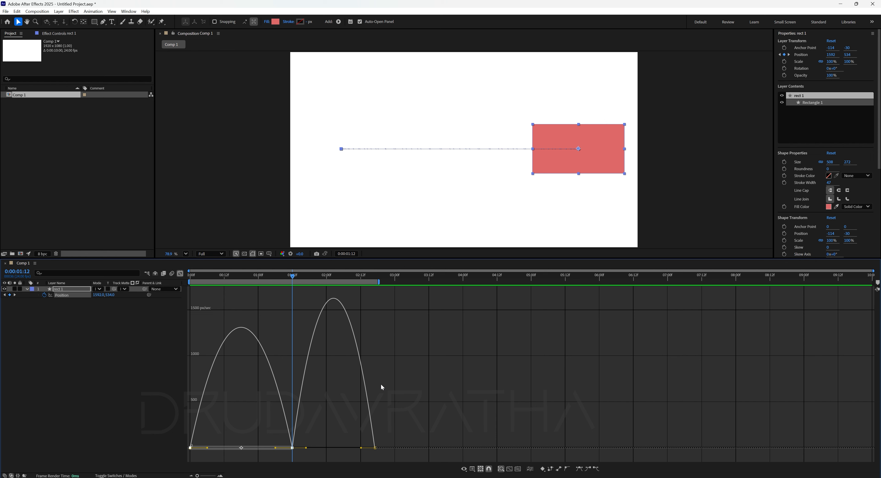
pyautogui.rightClick(414, 382)
pyautogui.click(439, 298)
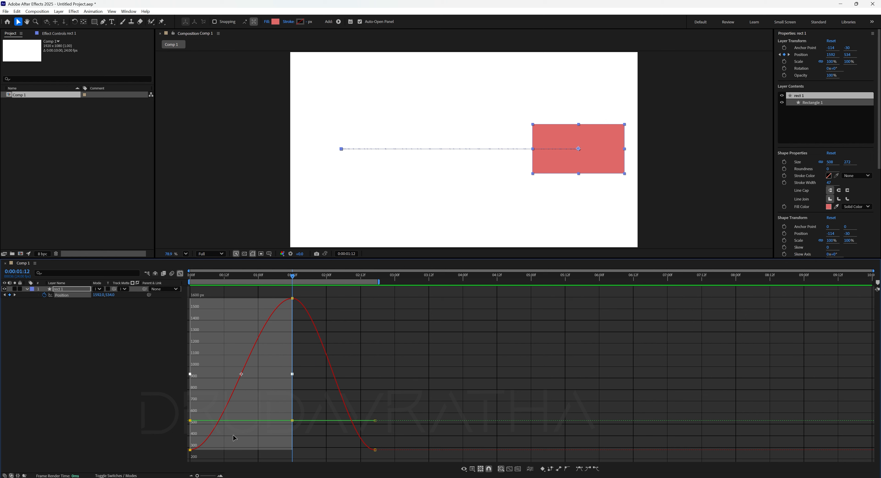
pyautogui.rightClick(432, 349)
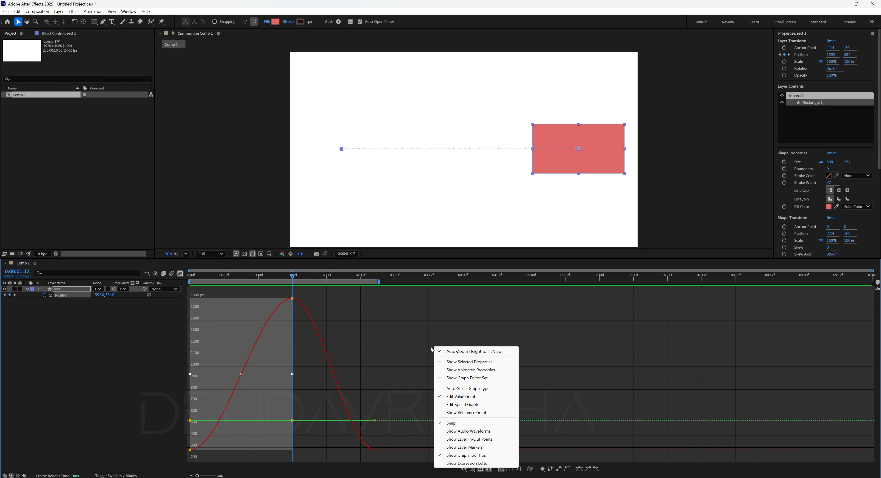
pyautogui.rightClick(401, 347)
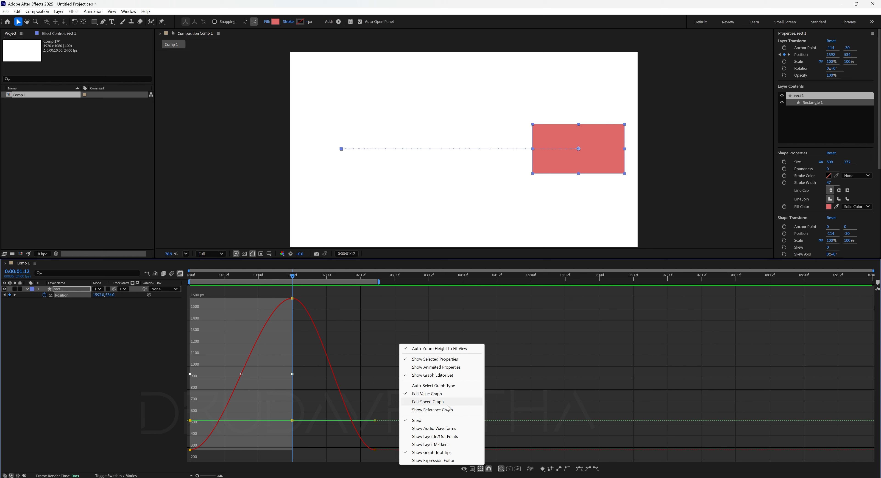
pyautogui.click(429, 402)
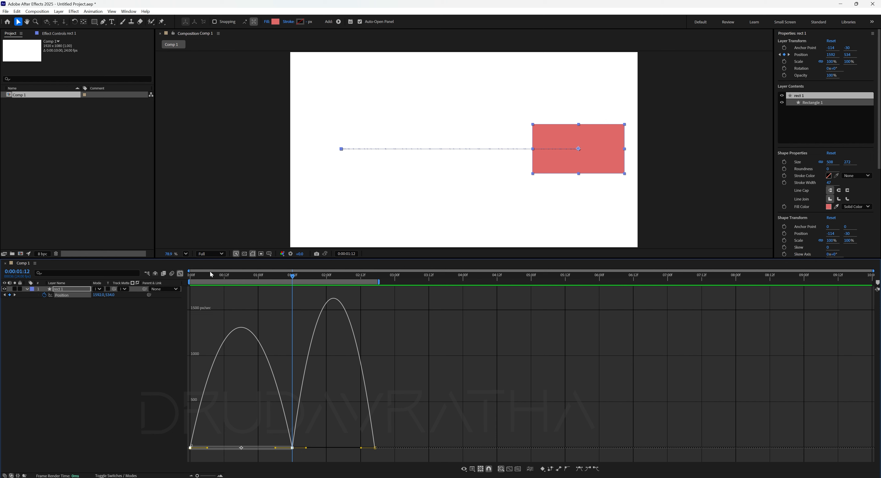
# - Leave the Graph Editor, scrub through rect 1's three Position keyframes and return to the first frame
pyautogui.click(199, 284)
pyautogui.moveTo(199, 285); pyautogui.dragTo(292, 292)
pyautogui.click(180, 274)
pyautogui.click(190, 279)
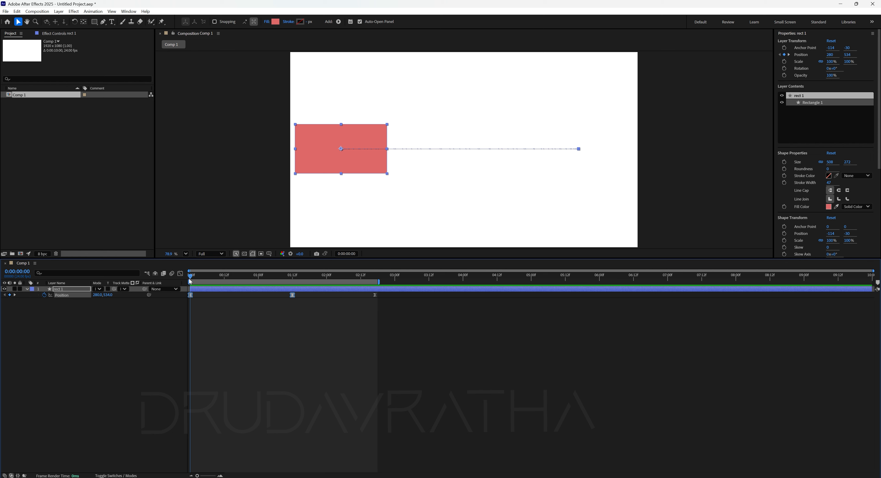
pyautogui.moveTo(191, 277); pyautogui.dragTo(293, 276)
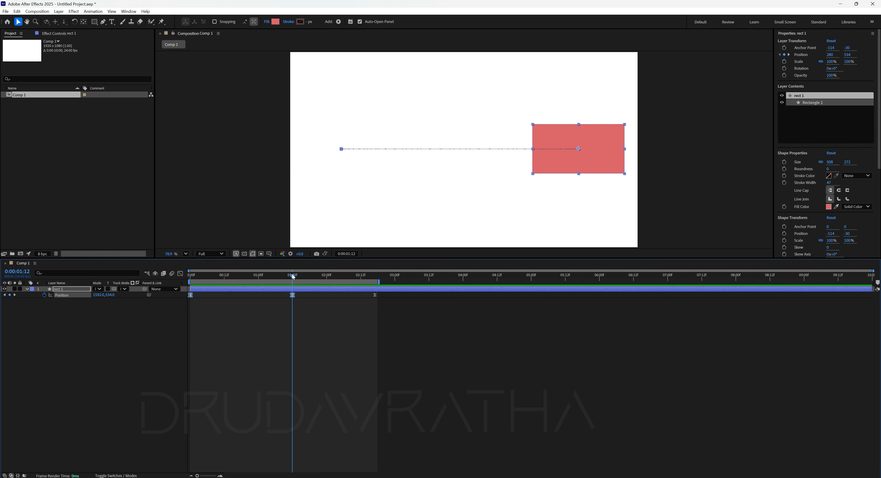
pyautogui.click(325, 316)
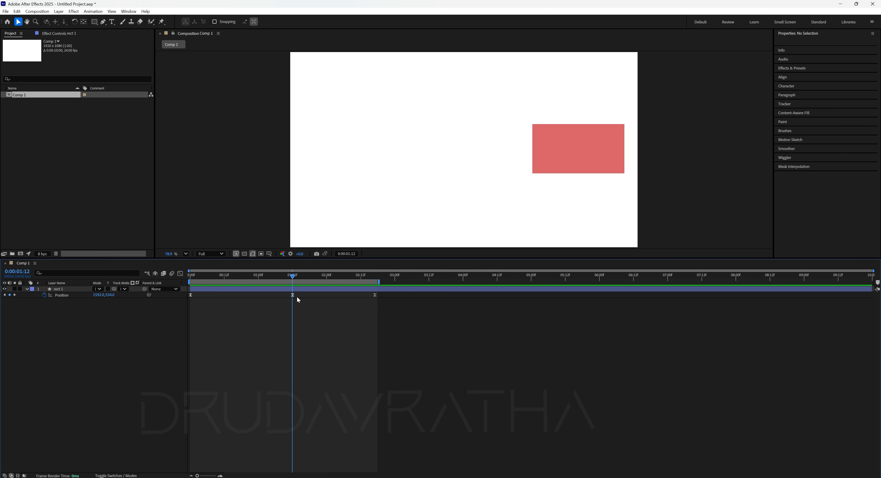
pyautogui.moveTo(293, 276)
pyautogui.mouseDown()
pyautogui.moveTo(375, 284)
pyautogui.moveTo(295, 288)
pyautogui.mouseUp()
pyautogui.moveTo(298, 276); pyautogui.dragTo(375, 287)
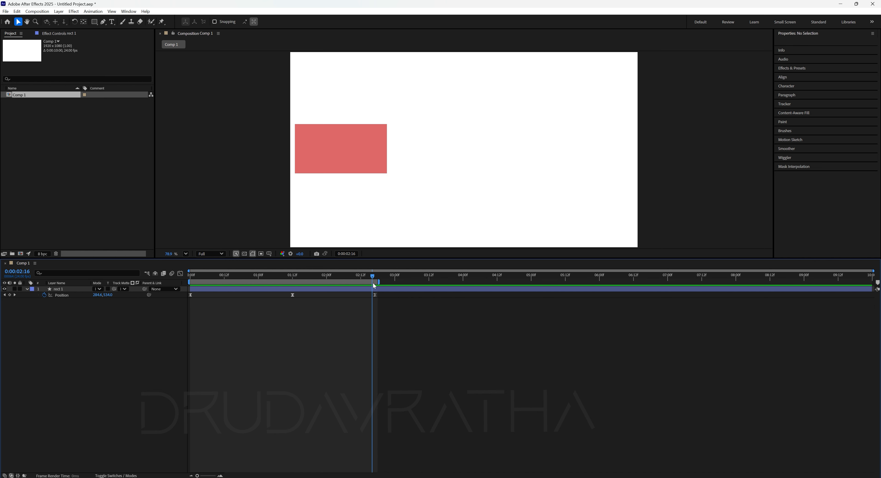
pyautogui.press('Home')
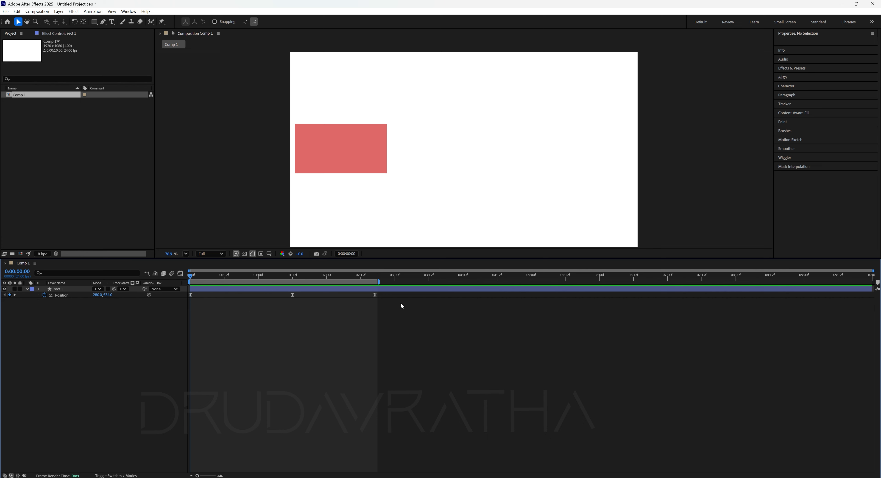
# - Show all three of rect 1's Position keyframes in the Graph Editor and move the playhead to 0:18
pyautogui.moveTo(384, 296); pyautogui.dragTo(186, 327)
pyautogui.click(181, 273)
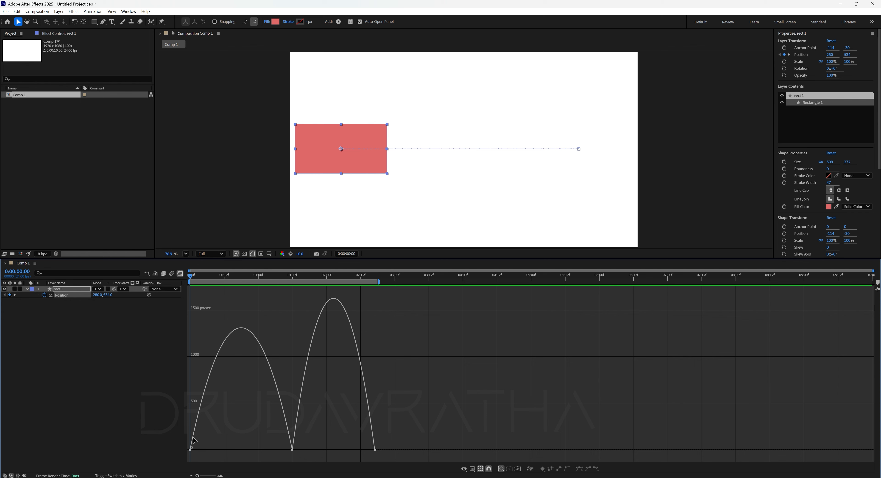
pyautogui.moveTo(200, 449); pyautogui.dragTo(175, 464)
pyautogui.moveTo(333, 442); pyautogui.dragTo(278, 466)
pyautogui.moveTo(306, 437); pyautogui.dragTo(282, 464)
pyautogui.moveTo(205, 284); pyautogui.dragTo(242, 281)
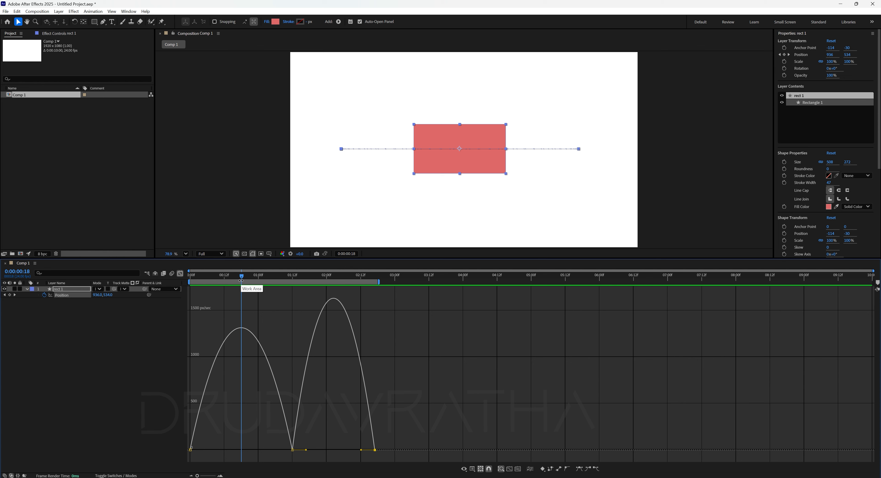
# - Stretch the outgoing ease handle of rect 1's first Position keyframe to about 0:13 in the speed graph
pyautogui.moveTo(182, 440); pyautogui.dragTo(210, 468)
pyautogui.moveTo(313, 440); pyautogui.dragTo(282, 463)
pyautogui.click(266, 430)
pyautogui.moveTo(303, 442); pyautogui.dragTo(284, 454)
pyautogui.moveTo(199, 445); pyautogui.dragTo(182, 457)
pyautogui.click(180, 454)
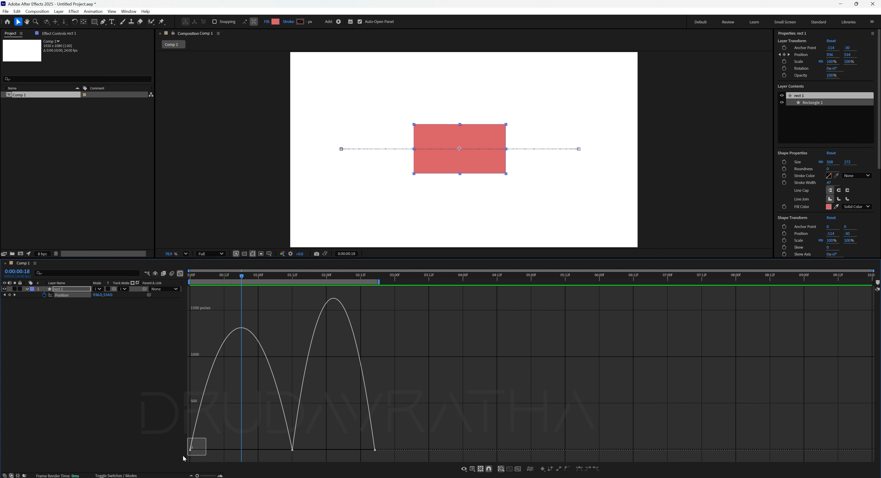
pyautogui.click(191, 450)
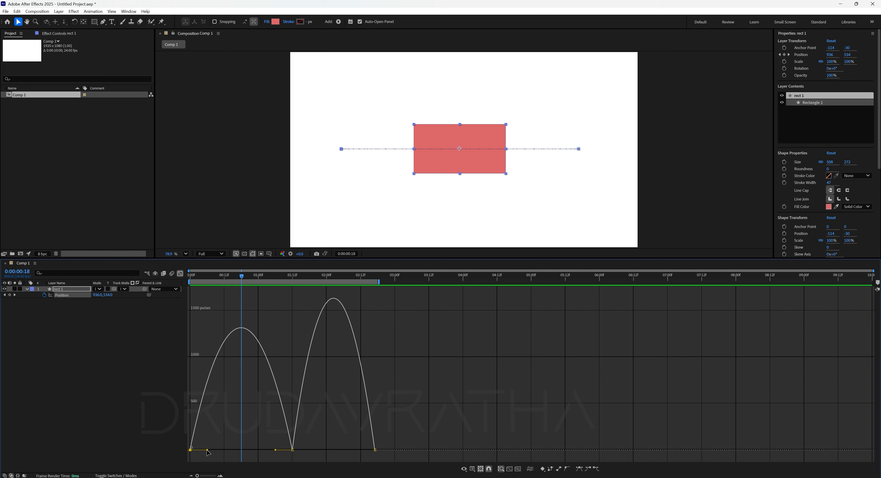
pyautogui.moveTo(208, 454); pyautogui.dragTo(230, 456)
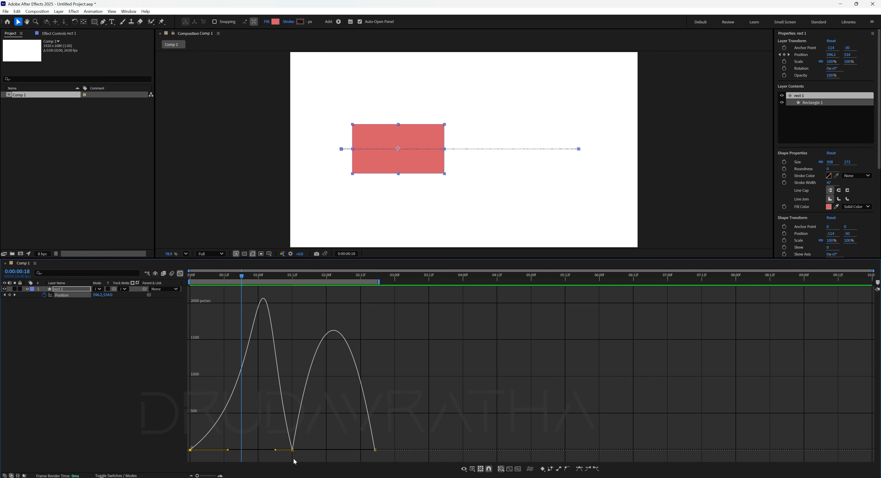
# - Check the keyframes of the reshaped speed curve and preview rect 1's animation from the first frame
pyautogui.click(200, 437)
pyautogui.click(292, 450)
pyautogui.click(190, 450)
pyautogui.moveTo(263, 301)
pyautogui.moveTo(241, 276); pyautogui.dragTo(185, 286)
pyautogui.click(469, 349)
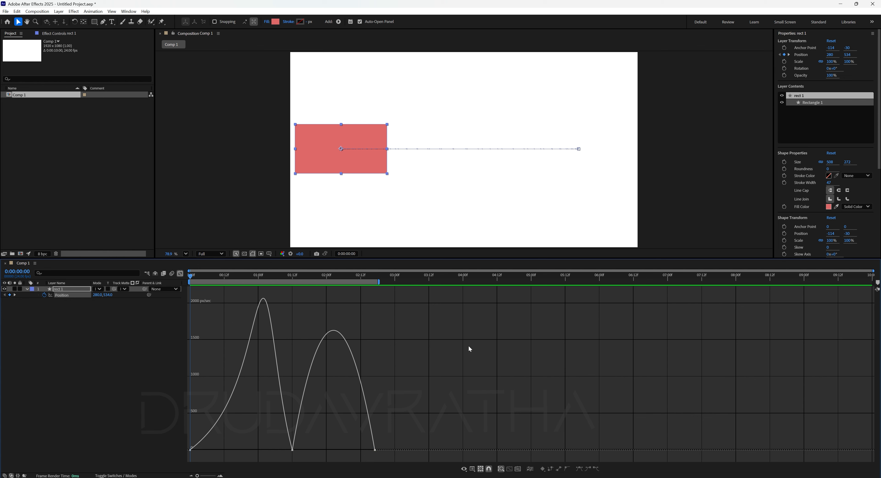
pyautogui.press('space')
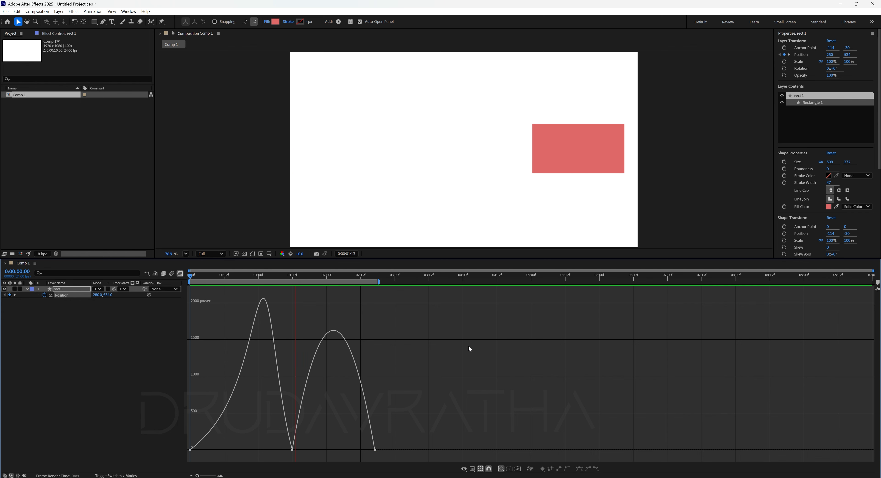
pyautogui.press('space')
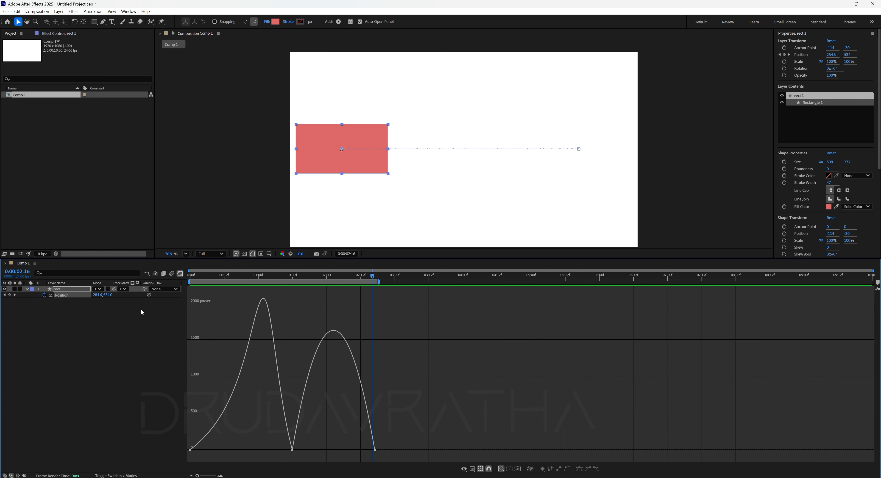
# - Duplicate the rect 1 layer and return to the layer bar view of the timeline
pyautogui.click(90, 339)
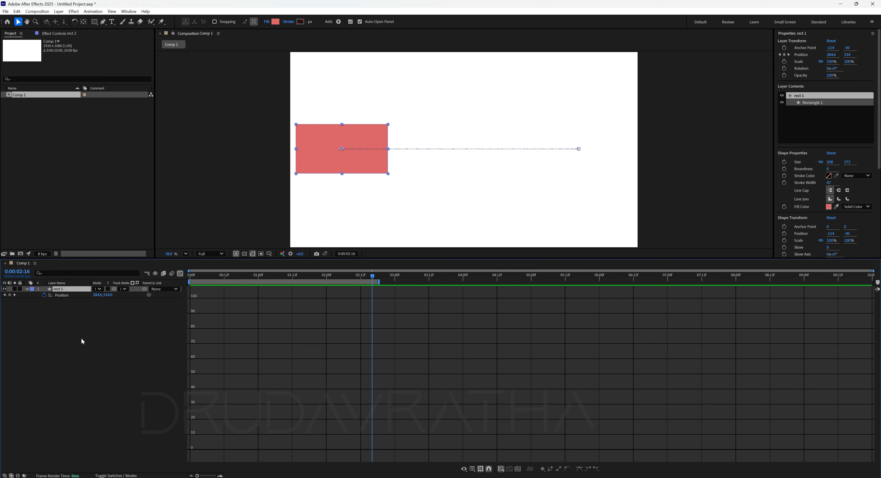
pyautogui.hotkey('ctrl', 'd')
pyautogui.click(178, 275)
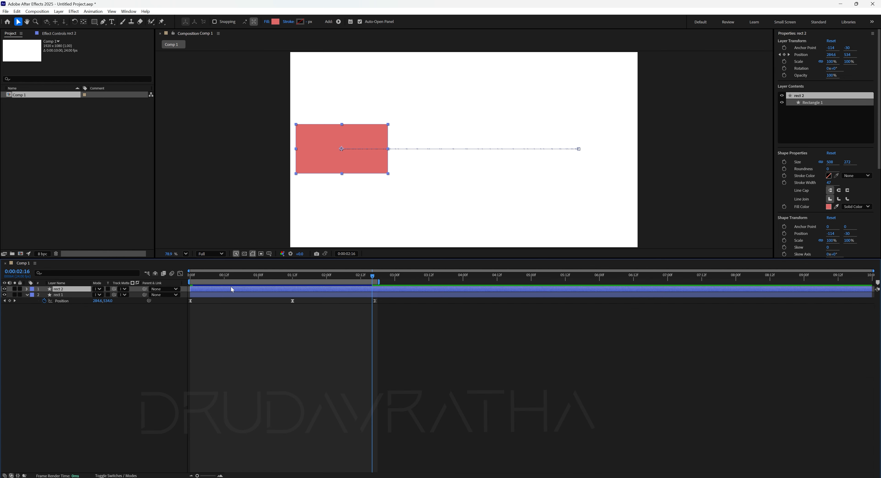
# - Shorten the outgoing ease handle of rect 2's first Position keyframe to about 0:06 in the speed graph
pyautogui.press('p')
pyautogui.moveTo(385, 294); pyautogui.dragTo(179, 305)
pyautogui.click(181, 274)
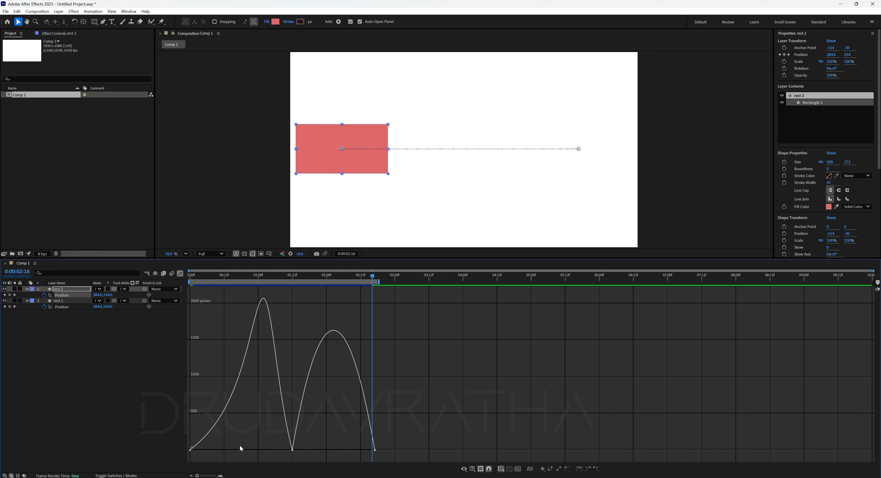
pyautogui.moveTo(235, 441); pyautogui.dragTo(207, 451)
pyautogui.click(236, 454)
# - At the first frame, select all of rect 2's Position keyframes and move the rectangle up to about Y 239, above rect 1
pyautogui.moveTo(373, 277); pyautogui.dragTo(189, 293)
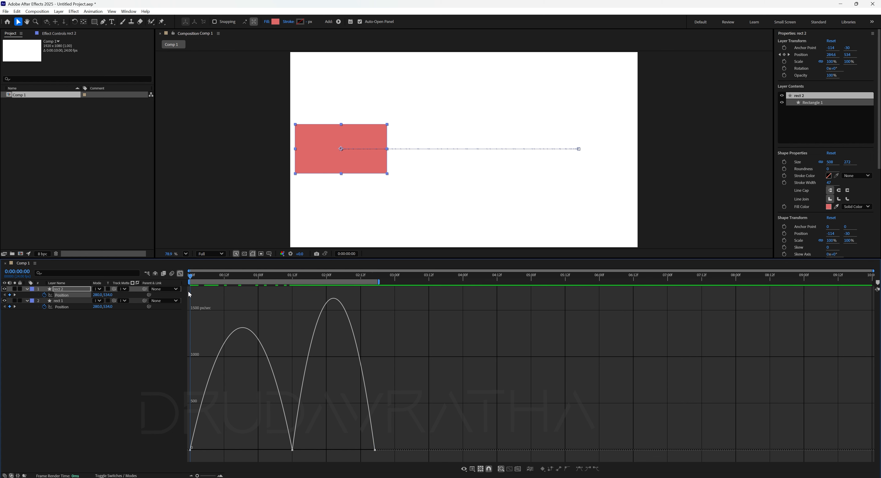
pyautogui.click(182, 274)
pyautogui.moveTo(383, 293); pyautogui.dragTo(167, 304)
pyautogui.moveTo(366, 169); pyautogui.dragTo(358, 110)
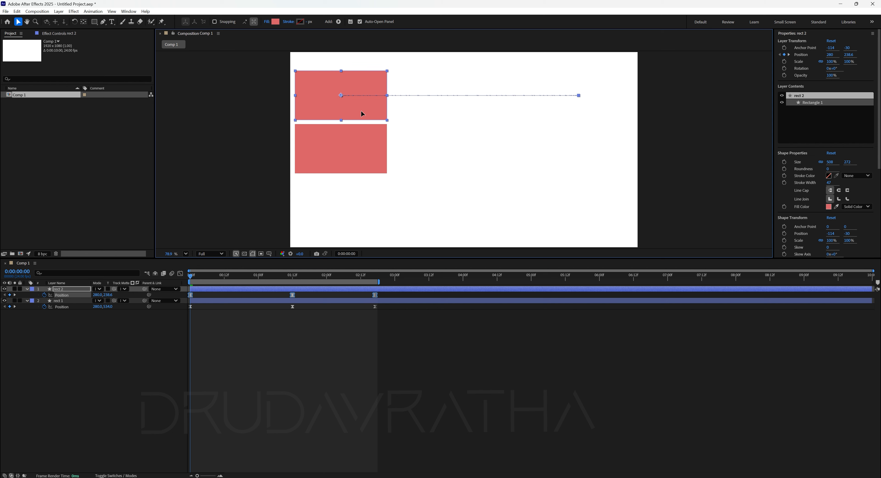
# - Show rect 1's speed graph, preview both rectangles together to compare their easing and return to the first frame
pyautogui.click(260, 345)
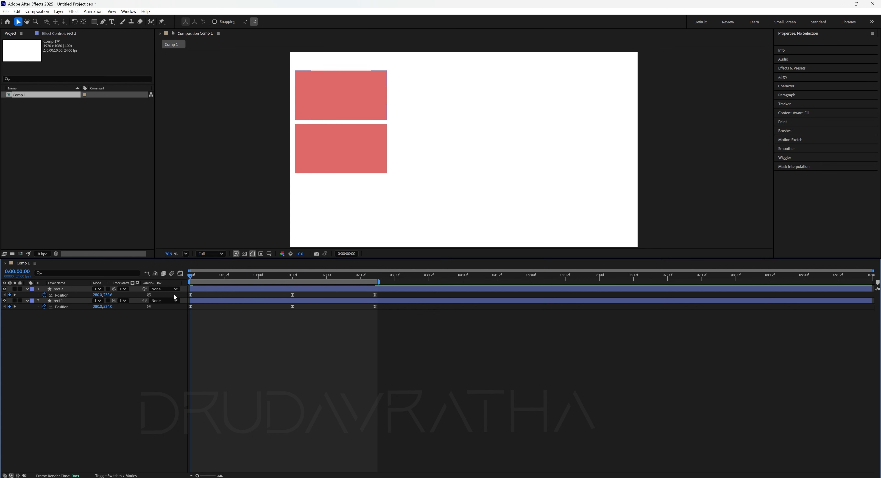
pyautogui.moveTo(195, 306); pyautogui.dragTo(179, 304)
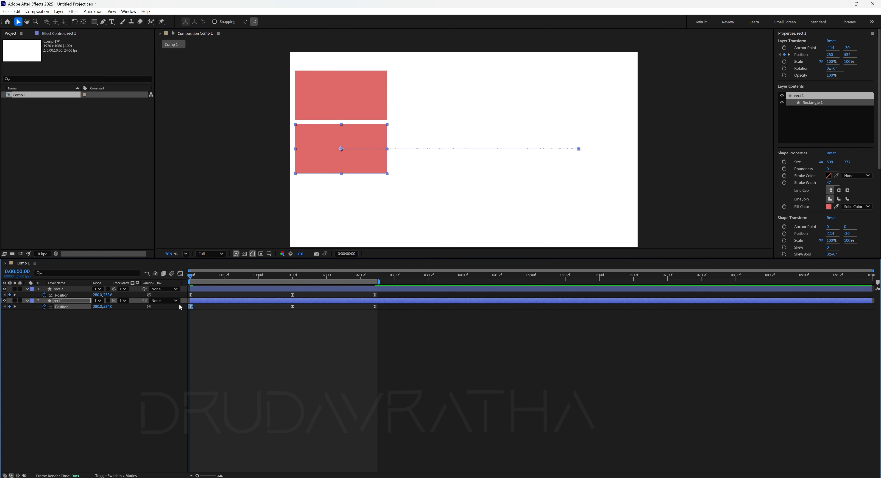
pyautogui.click(180, 273)
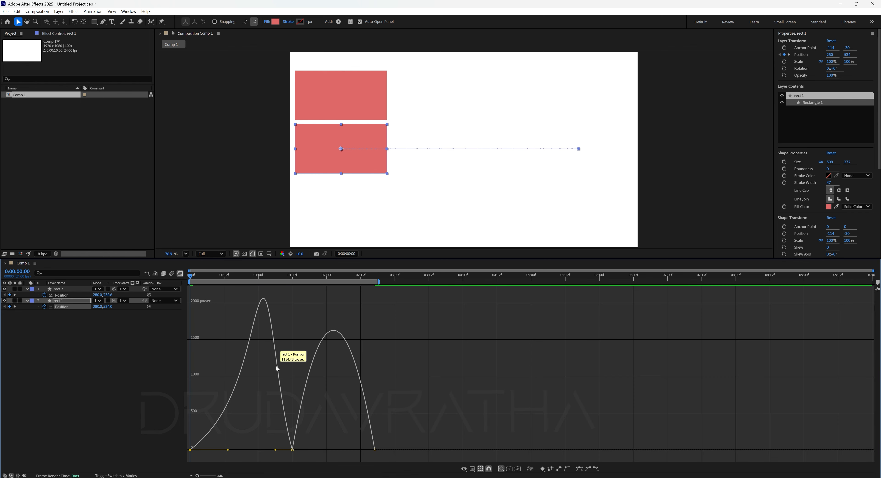
pyautogui.click(472, 339)
pyautogui.press('space')
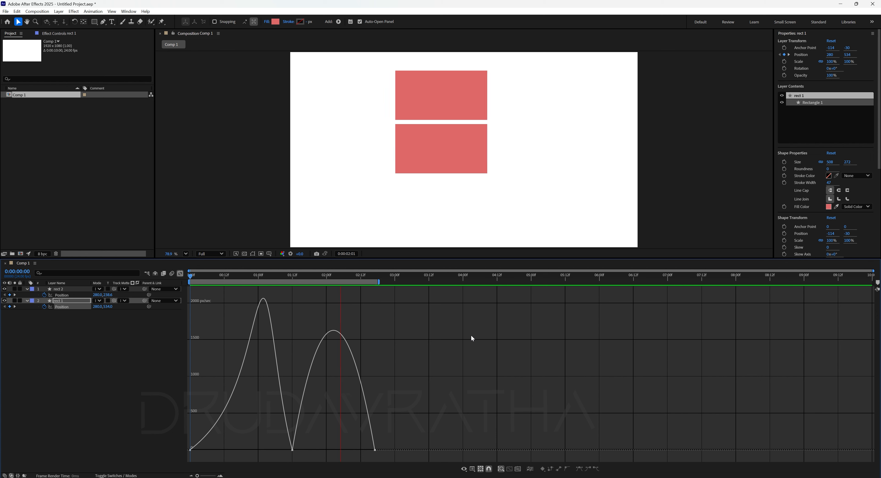
pyautogui.press('space')
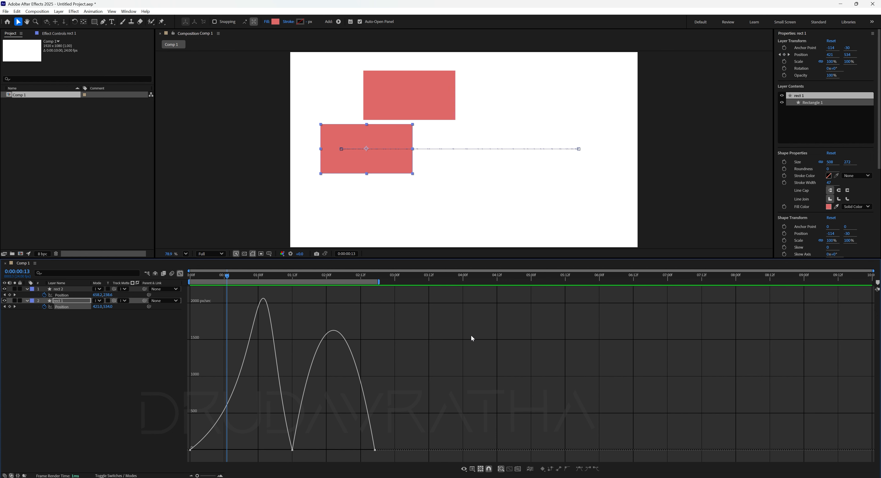
pyautogui.press('Home')
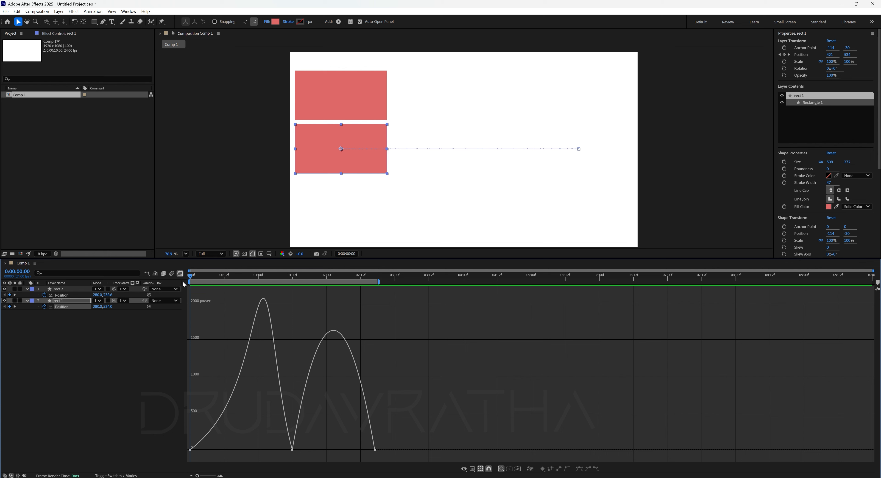
# - Scrub through both rectangles' outward movement and the start of their return, comparing their spacing with rect 1's speed graph
pyautogui.press('k')
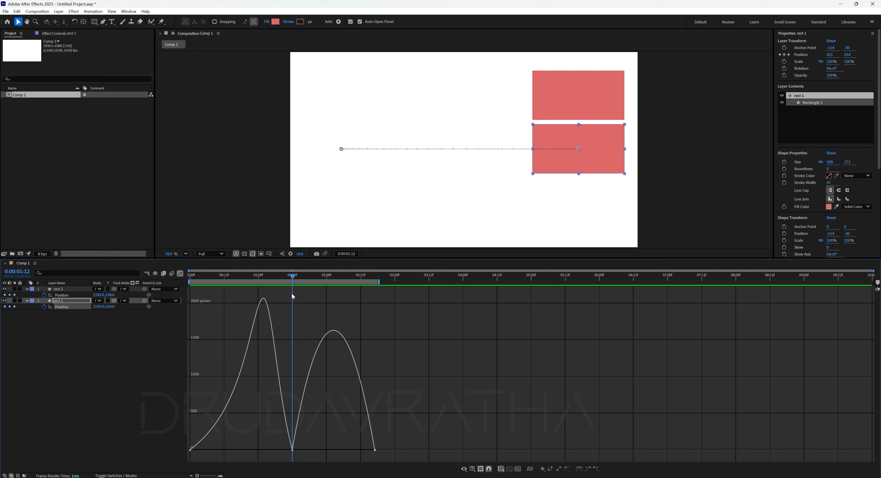
pyautogui.press('Home')
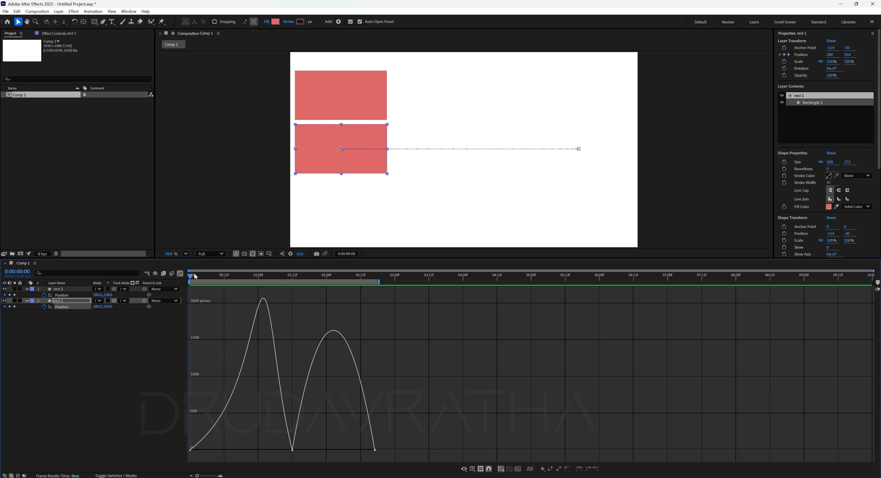
pyautogui.moveTo(196, 276); pyautogui.dragTo(223, 277)
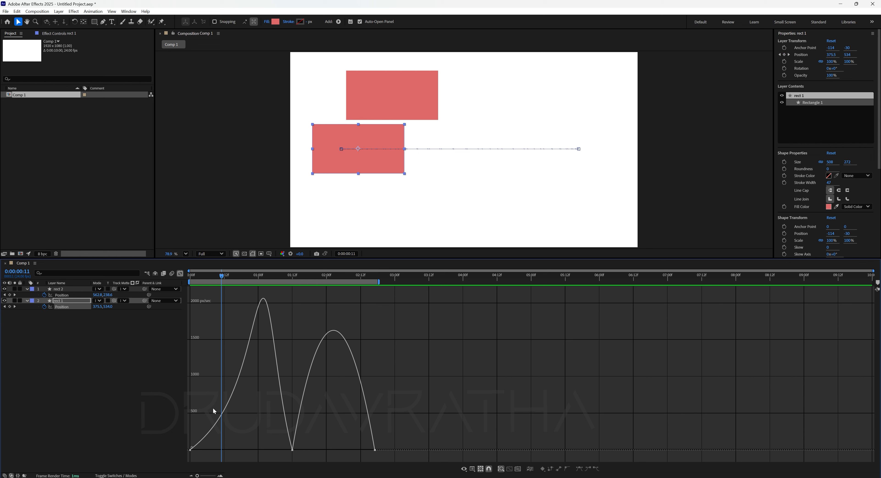
pyautogui.moveTo(222, 278); pyautogui.dragTo(265, 275)
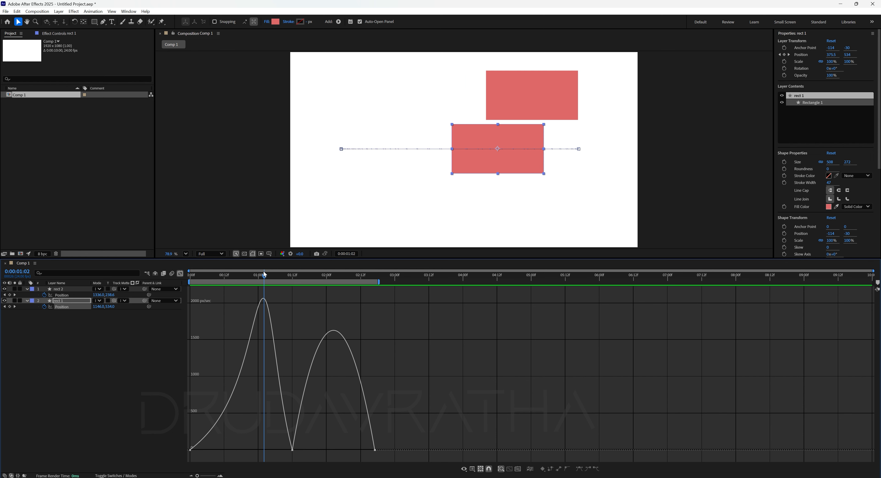
pyautogui.moveTo(264, 273); pyautogui.dragTo(292, 276)
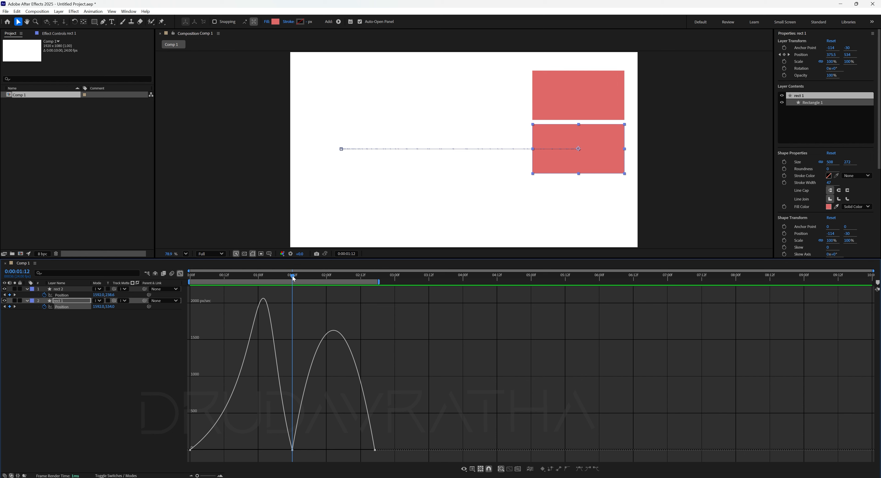
pyautogui.moveTo(293, 276); pyautogui.dragTo(221, 304)
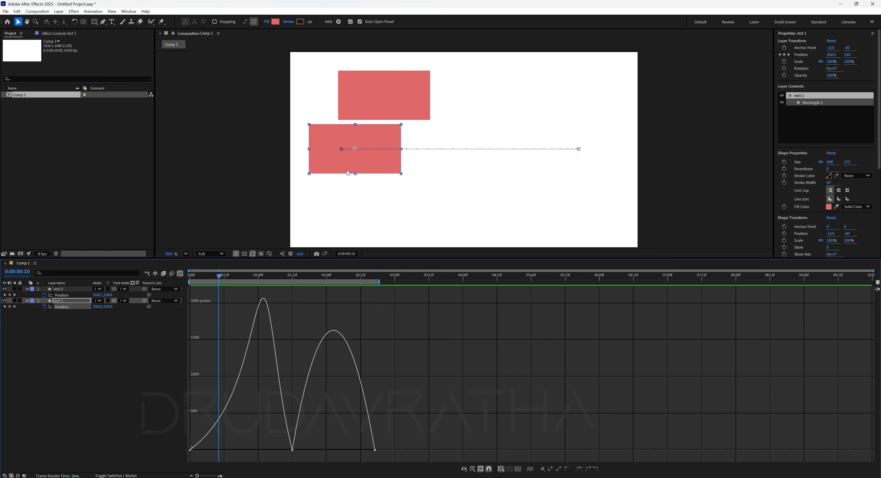
pyautogui.moveTo(222, 276); pyautogui.dragTo(270, 276)
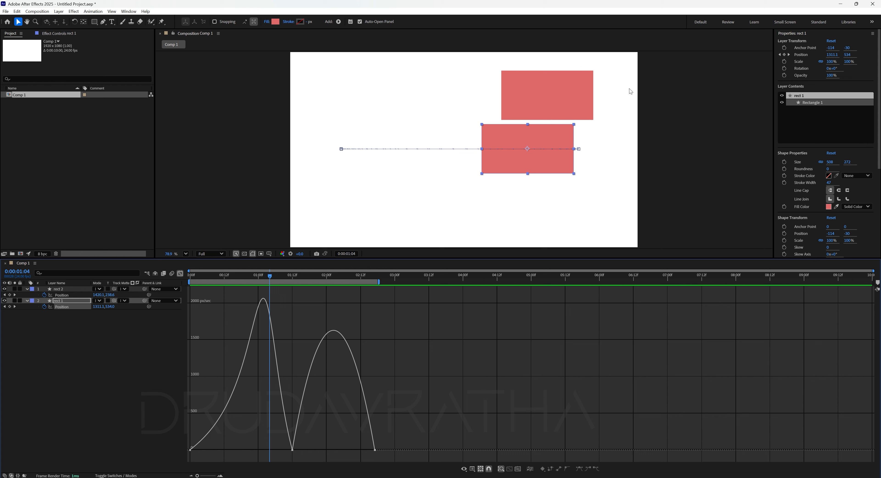
pyautogui.moveTo(272, 281); pyautogui.dragTo(316, 278)
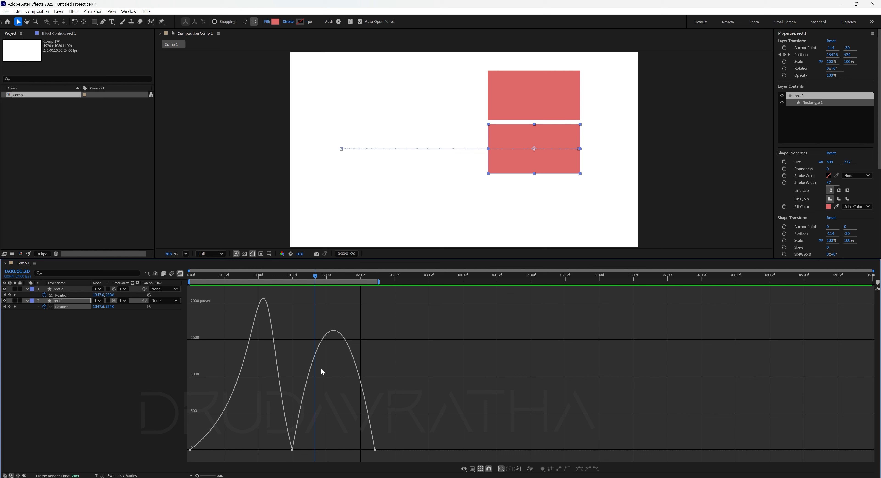
pyautogui.moveTo(316, 279); pyautogui.dragTo(264, 333)
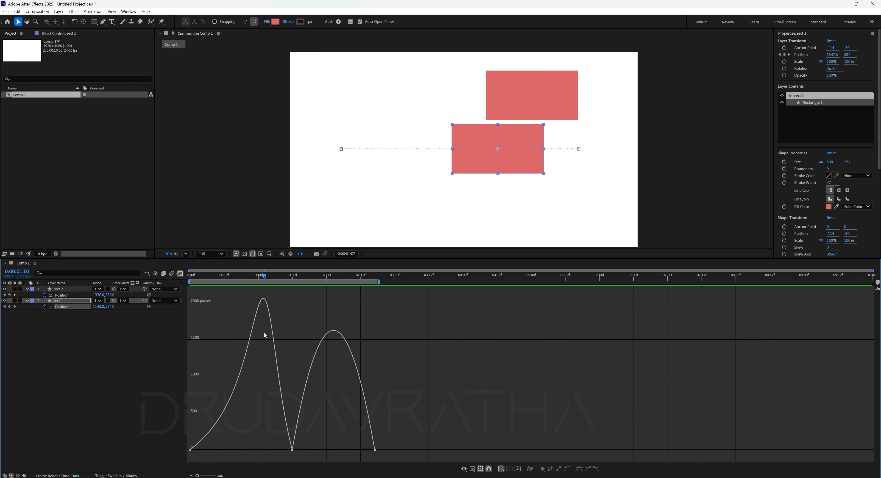
pyautogui.moveTo(263, 333); pyautogui.dragTo(261, 332)
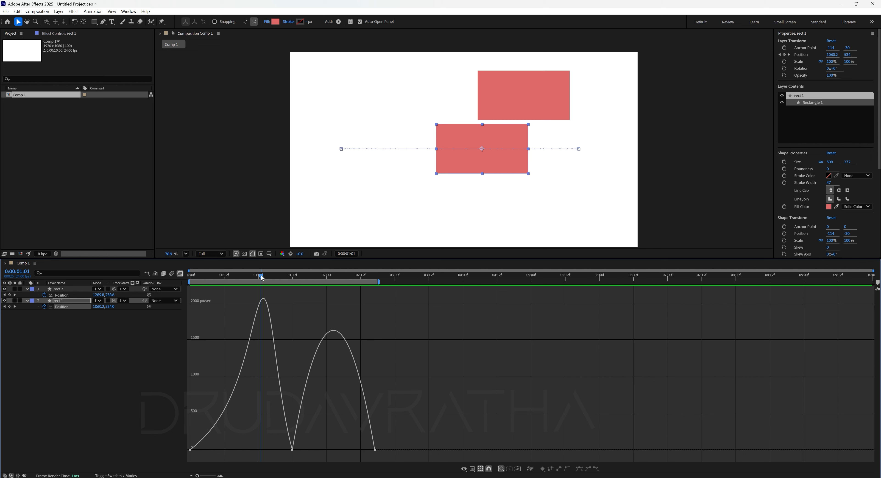
pyautogui.moveTo(261, 274); pyautogui.dragTo(293, 274)
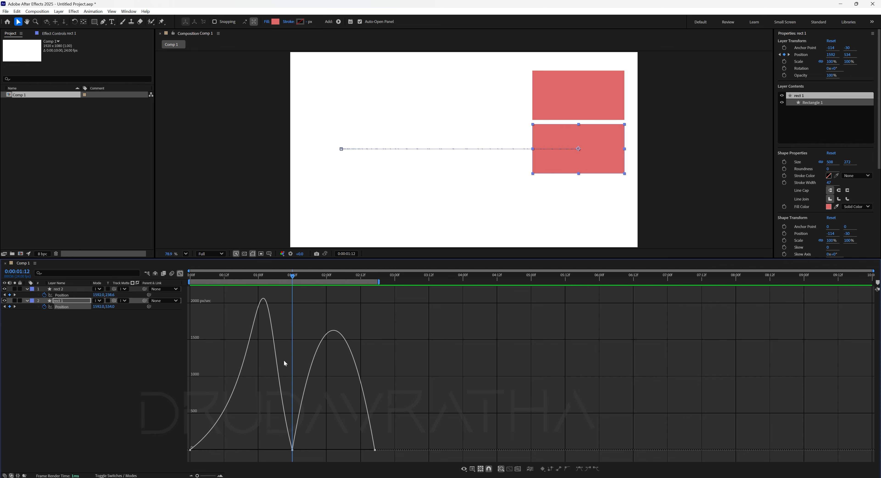
# - Lengthen the incoming ease handle of rect 1's last Position keyframe in the speed graph, extending it back to about 2:07
pyautogui.moveTo(296, 276)
pyautogui.mouseDown()
pyautogui.moveTo(314, 274)
pyautogui.moveTo(292, 276)
pyautogui.mouseUp()
pyautogui.moveTo(296, 277); pyautogui.dragTo(293, 308)
pyautogui.moveTo(398, 442); pyautogui.dragTo(347, 450)
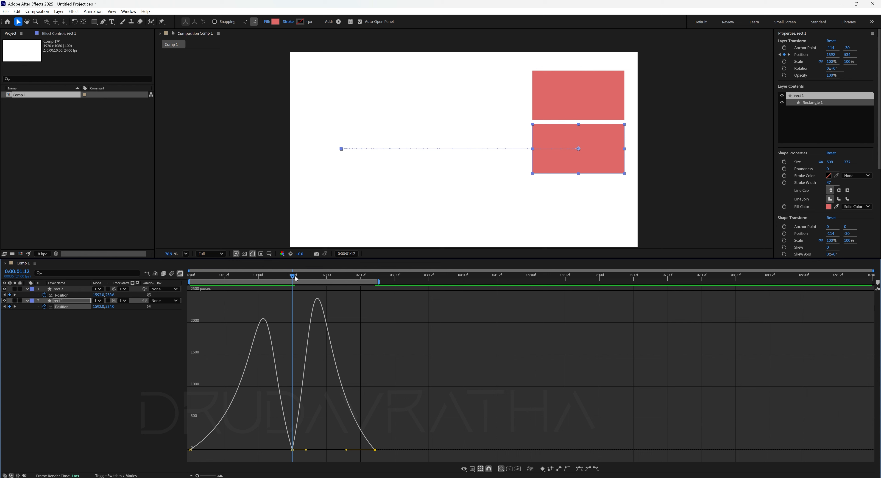
# - Scrub through the return movement to compare both rectangles, deselect the keyframes and preview the animation from the first frame
pyautogui.moveTo(295, 276); pyautogui.dragTo(316, 276)
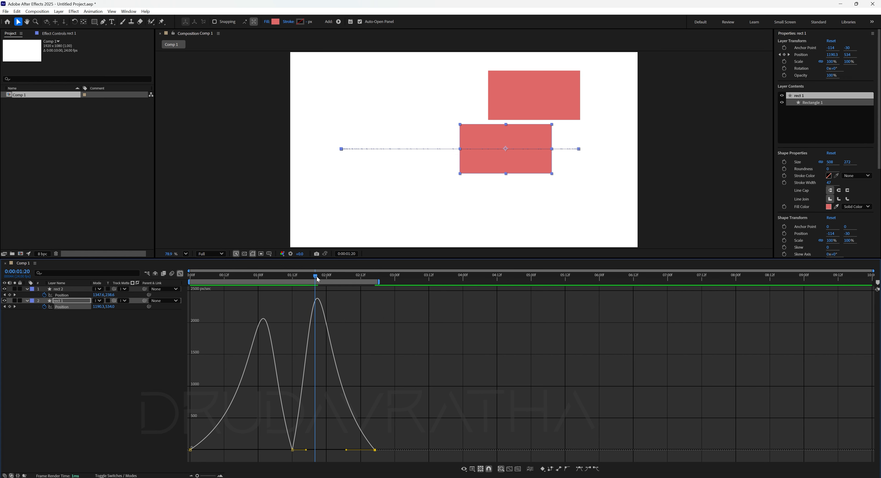
pyautogui.moveTo(316, 276); pyautogui.dragTo(360, 110)
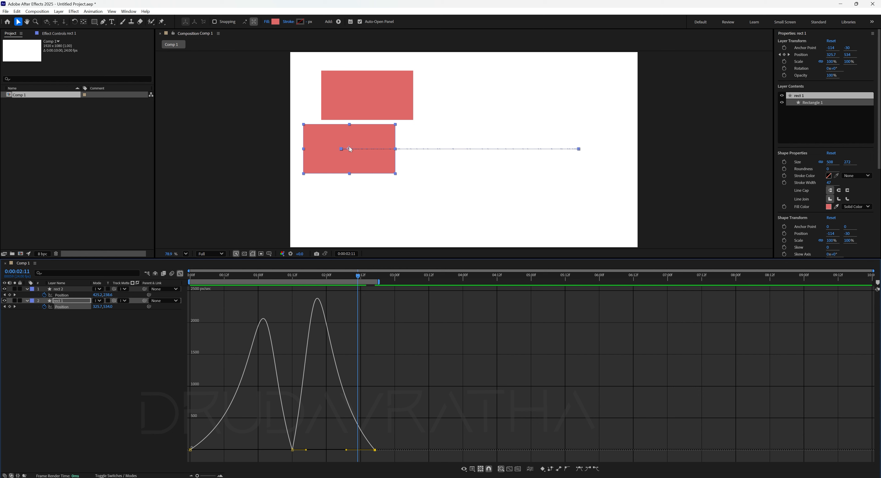
pyautogui.moveTo(358, 276); pyautogui.dragTo(186, 287)
pyautogui.click(454, 316)
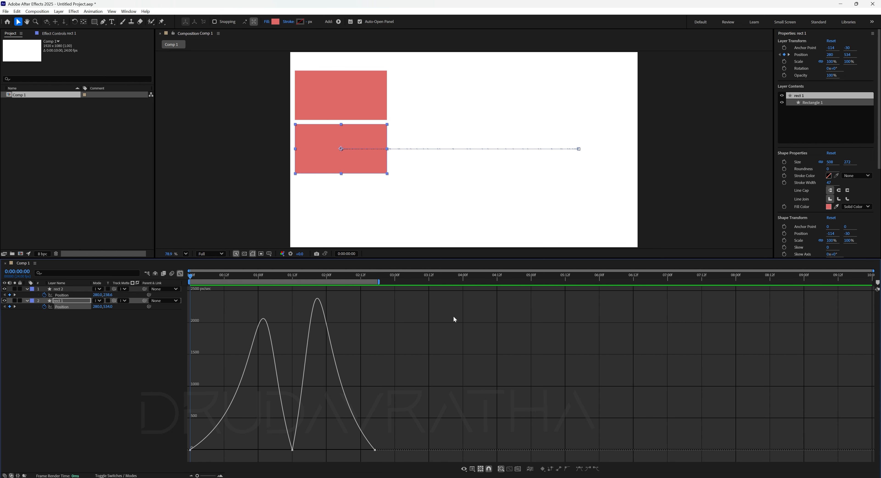
pyautogui.press('space')
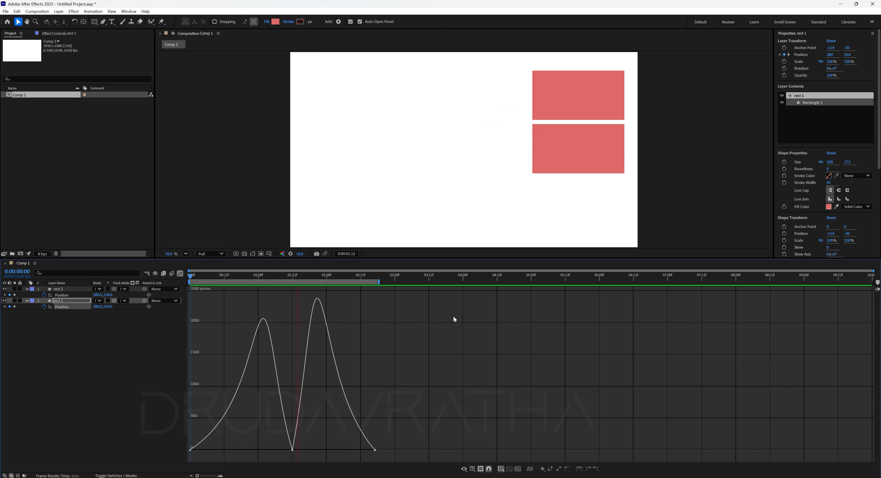